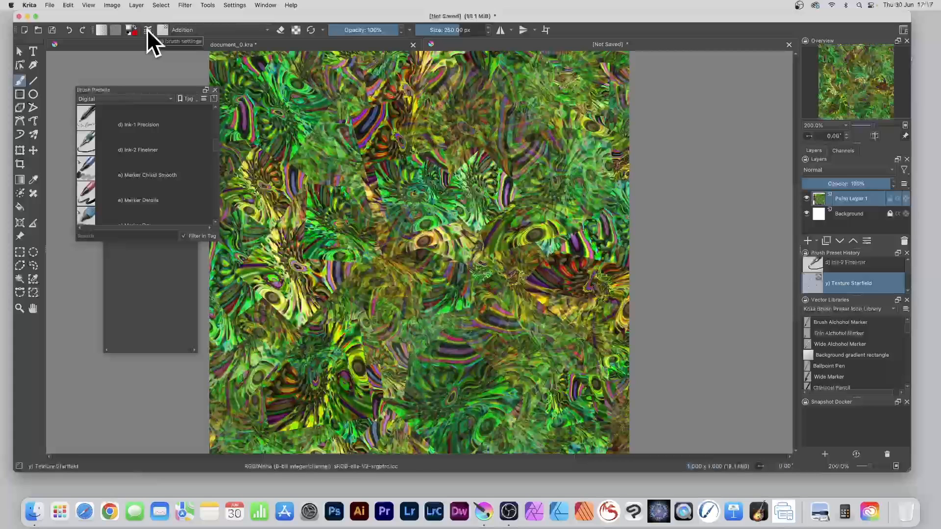
# - Open the brush settings editor and move the floating Brush Presets and Advanced Colour Selector panels clear of it
pyautogui.click(148, 30)
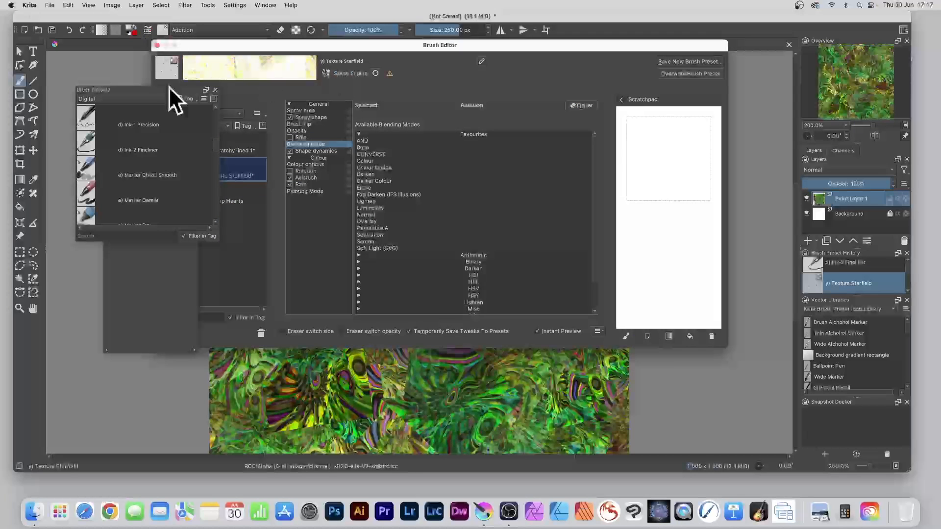
pyautogui.moveTo(137, 90)
pyautogui.mouseDown()
pyautogui.moveTo(78, 143)
pyautogui.moveTo(36, 148)
pyautogui.mouseUp()
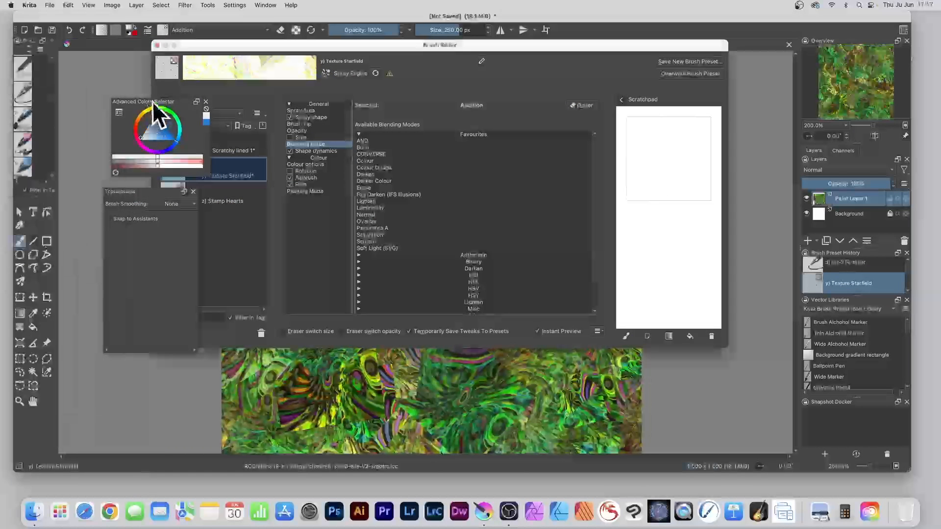
pyautogui.moveTo(153, 99); pyautogui.dragTo(99, 126)
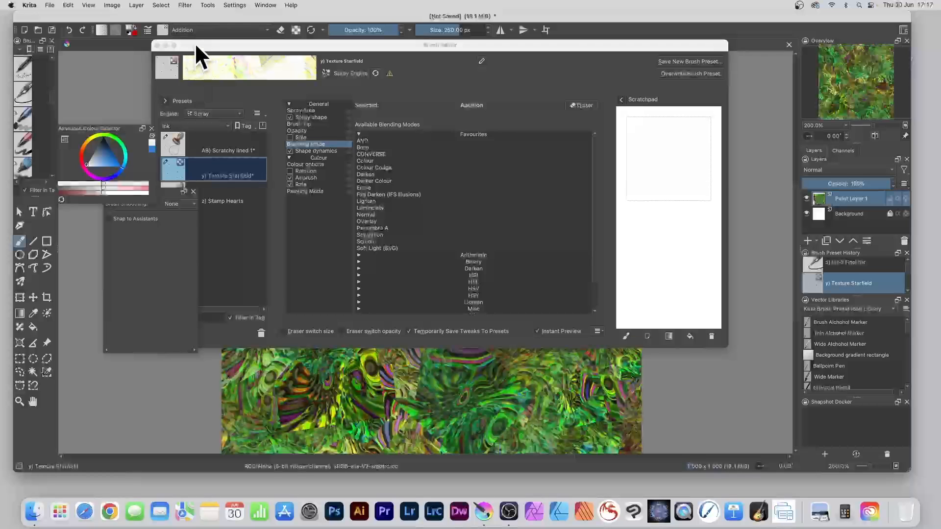
pyautogui.moveTo(195, 44); pyautogui.dragTo(200, 46)
pyautogui.click(171, 102)
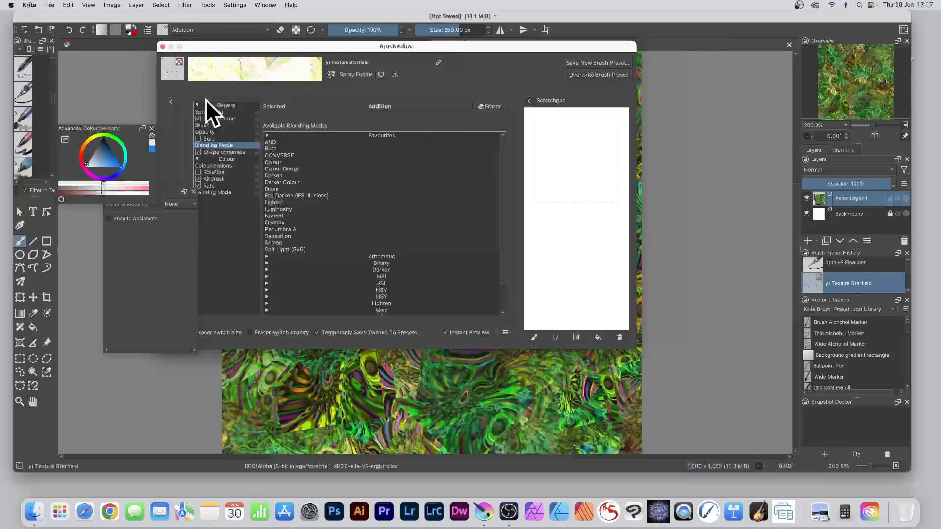
pyautogui.click(171, 102)
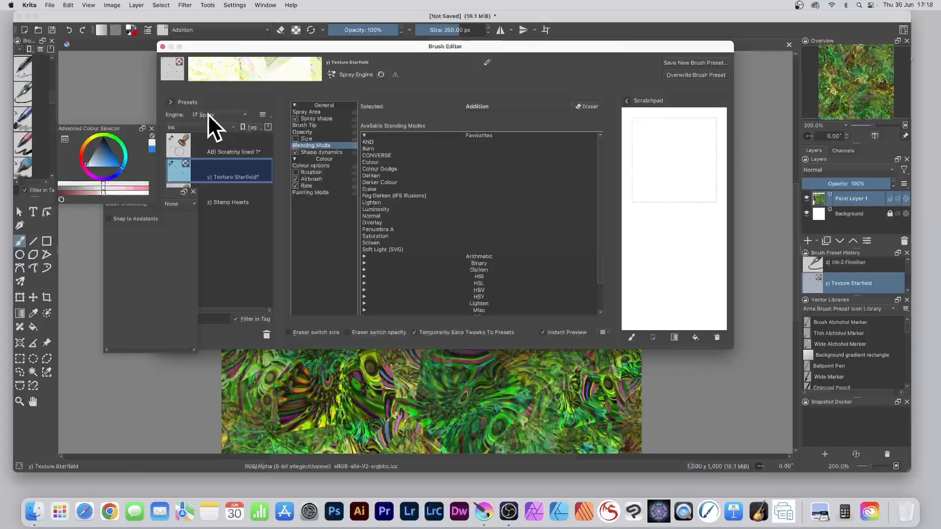
# - Filter the brush presets to the Spray engine and select the Stamp Hearts preset
pyautogui.click(211, 114)
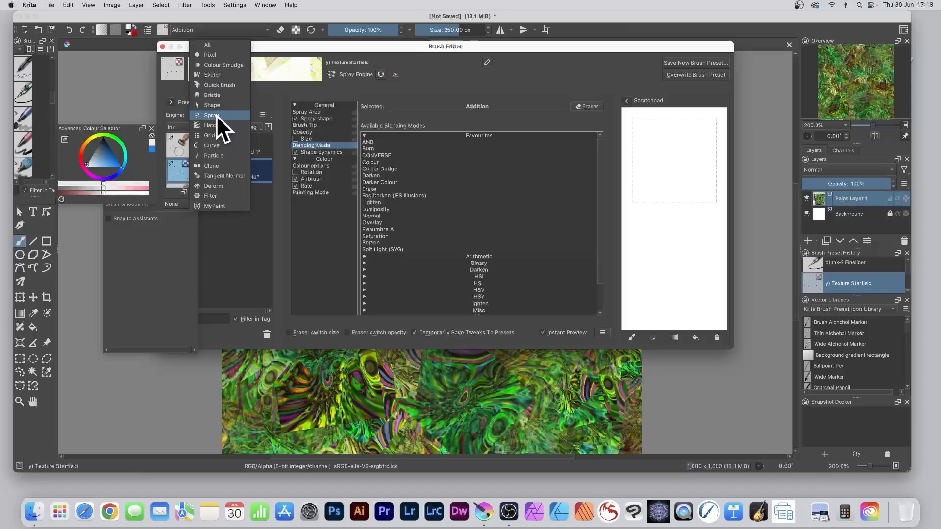
pyautogui.click(216, 116)
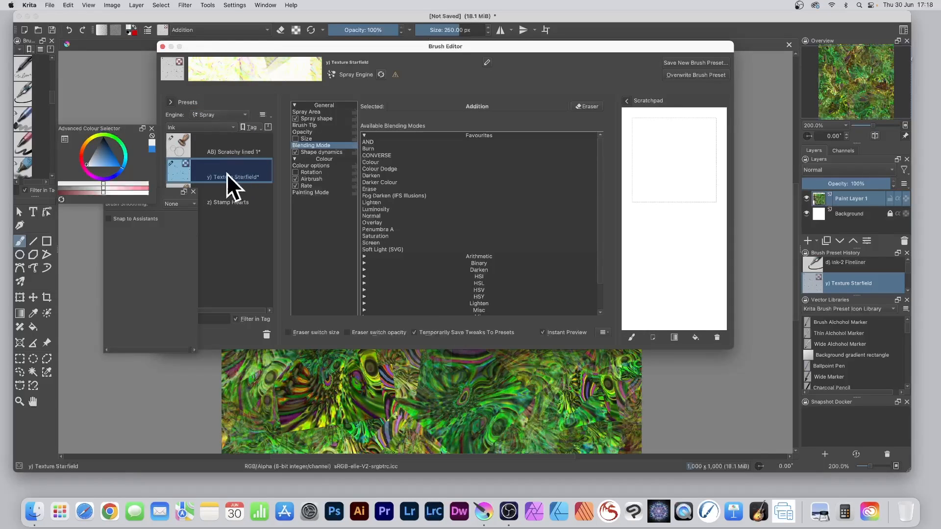
pyautogui.moveTo(231, 44); pyautogui.dragTo(266, 41)
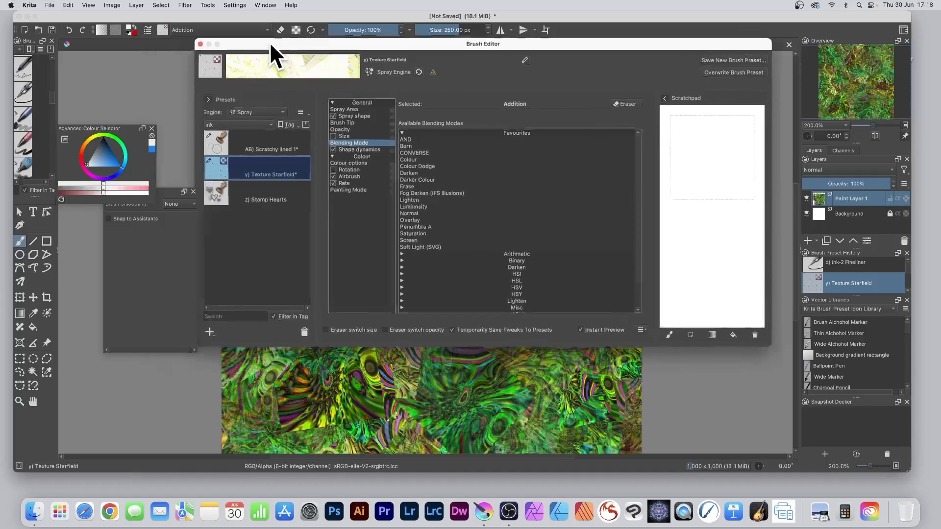
pyautogui.click(258, 195)
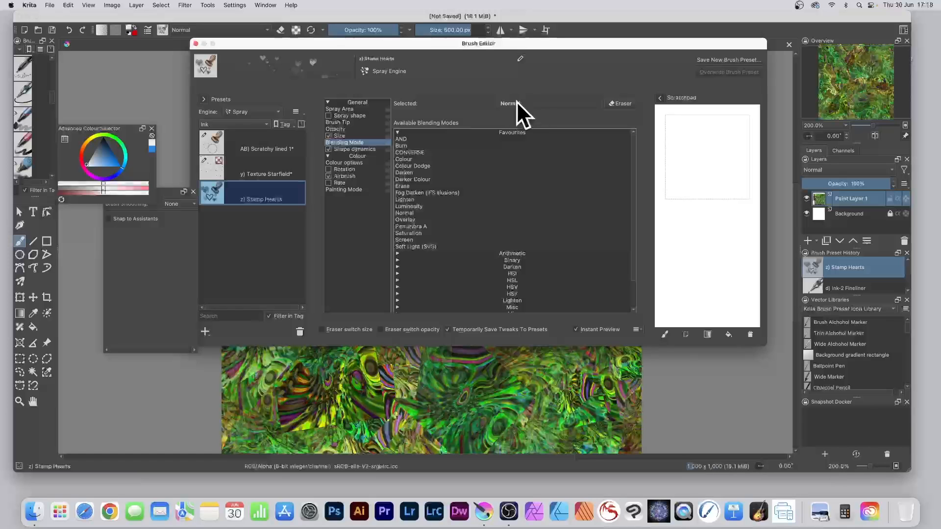
pyautogui.moveTo(618, 43)
pyautogui.mouseDown()
pyautogui.moveTo(562, 37)
pyautogui.moveTo(609, 43)
pyautogui.mouseUp()
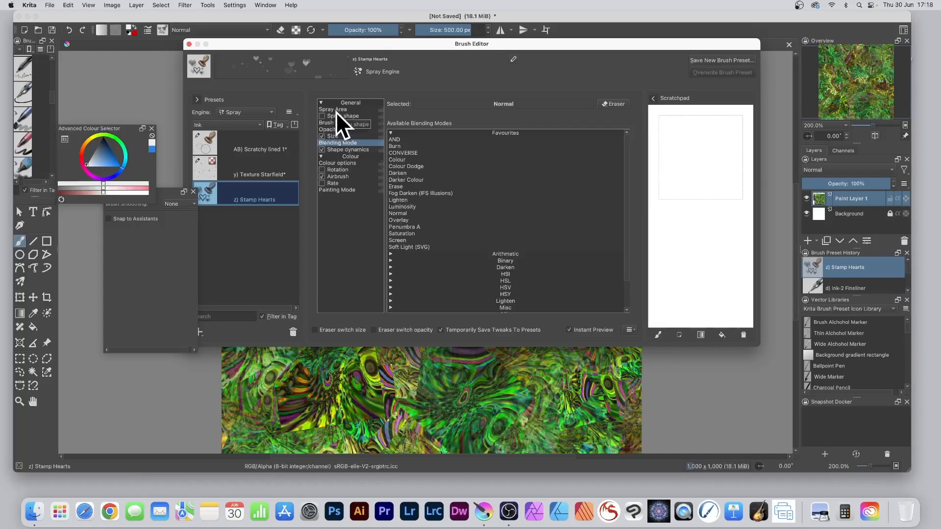
# - In the spray area settings, set the particle count to 1 and enable Jitter Movement with a raised amount
pyautogui.click(339, 170)
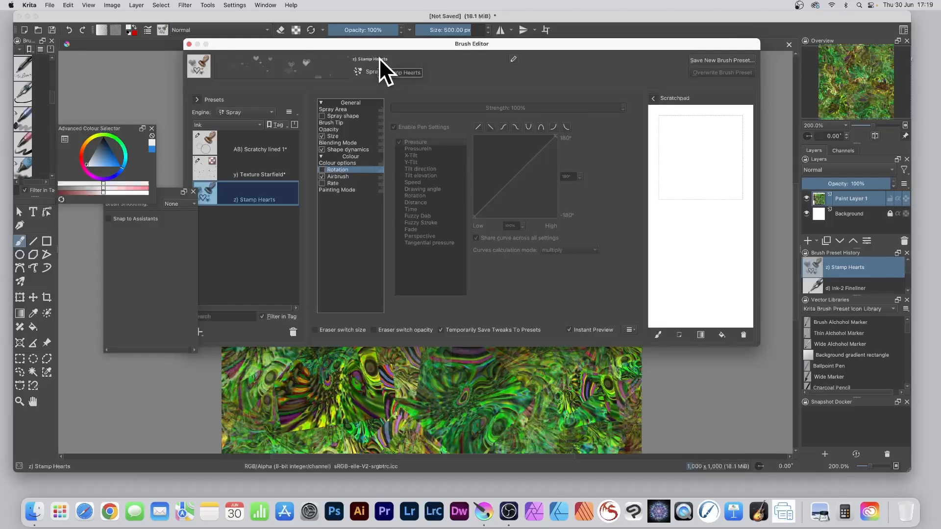
pyautogui.click(342, 108)
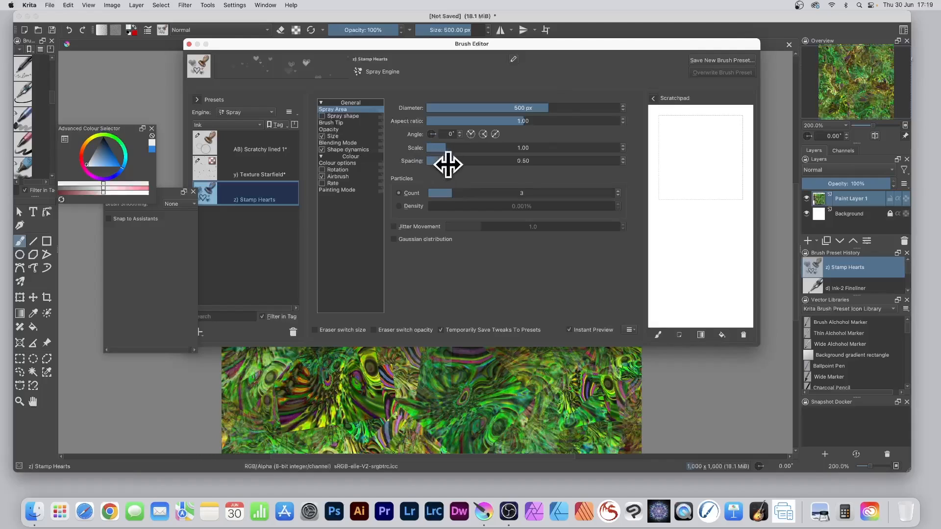
pyautogui.moveTo(456, 193); pyautogui.dragTo(430, 193)
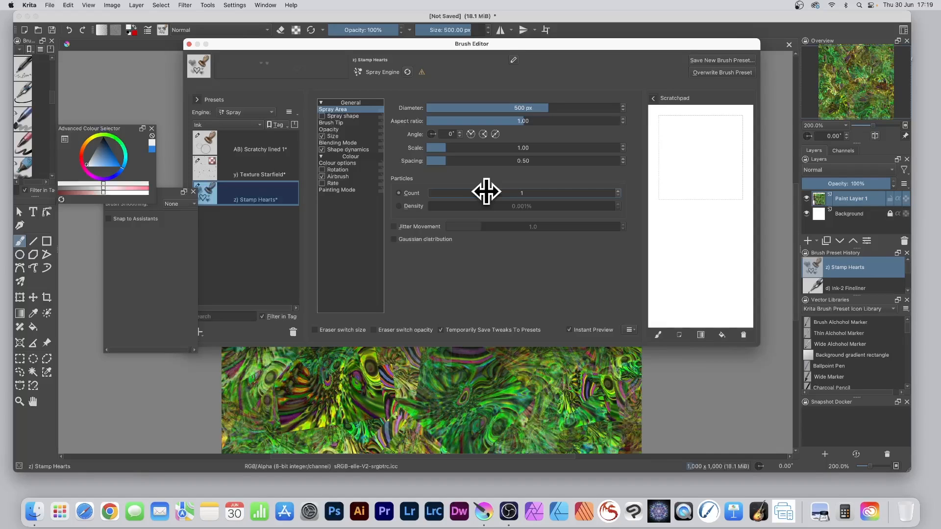
pyautogui.click(393, 227)
pyautogui.click(477, 227)
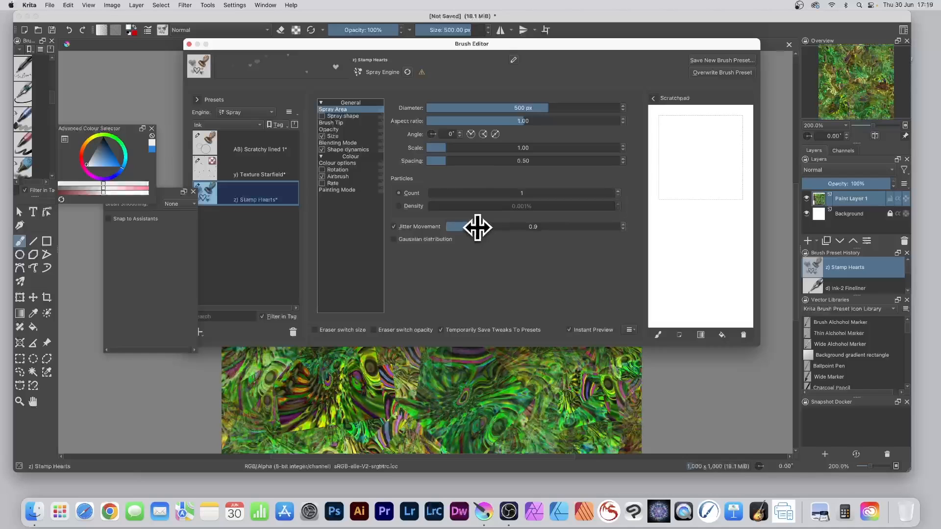
pyautogui.moveTo(477, 227); pyautogui.dragTo(491, 227)
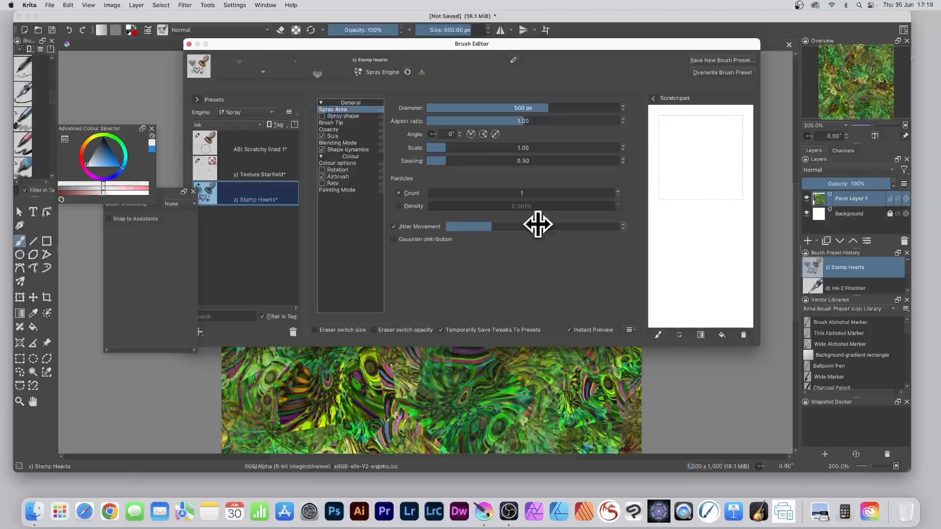
# - Enable Spray shape for the brush and set its shape to Image
pyautogui.click(358, 116)
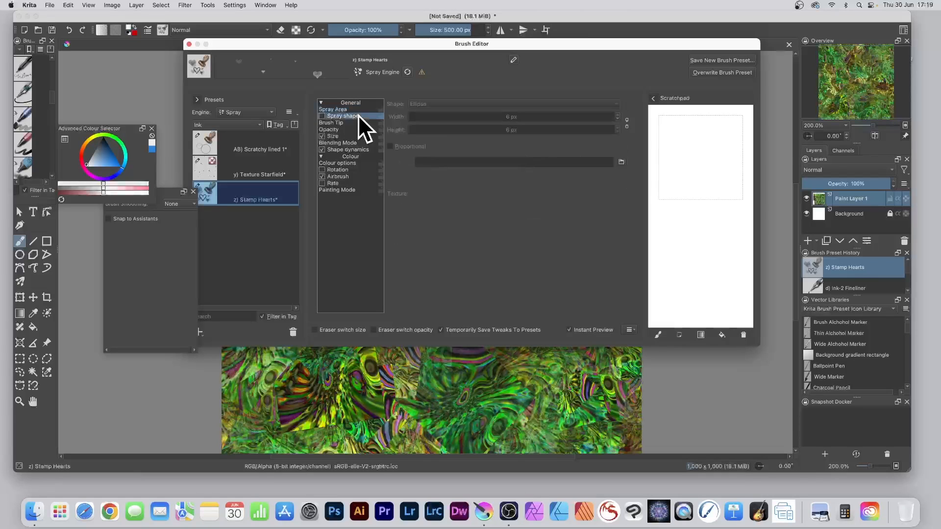
pyautogui.click(323, 116)
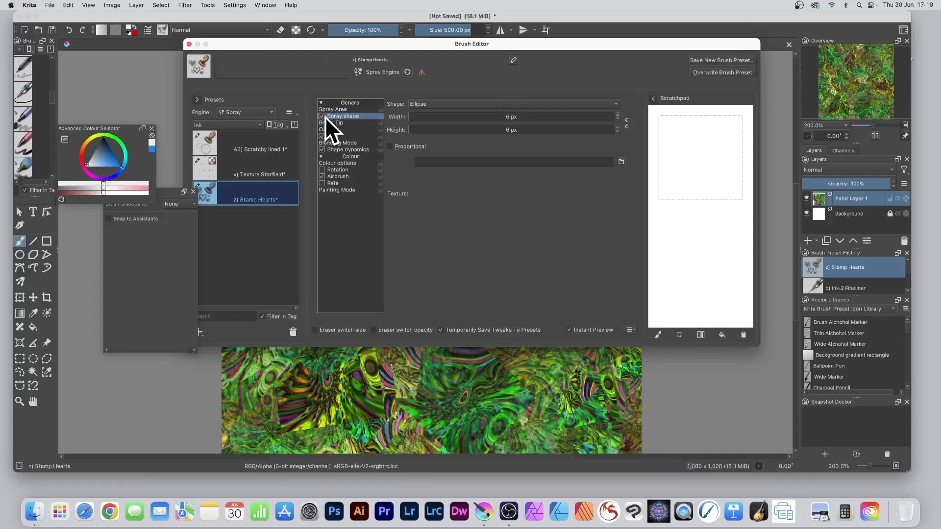
pyautogui.click(455, 104)
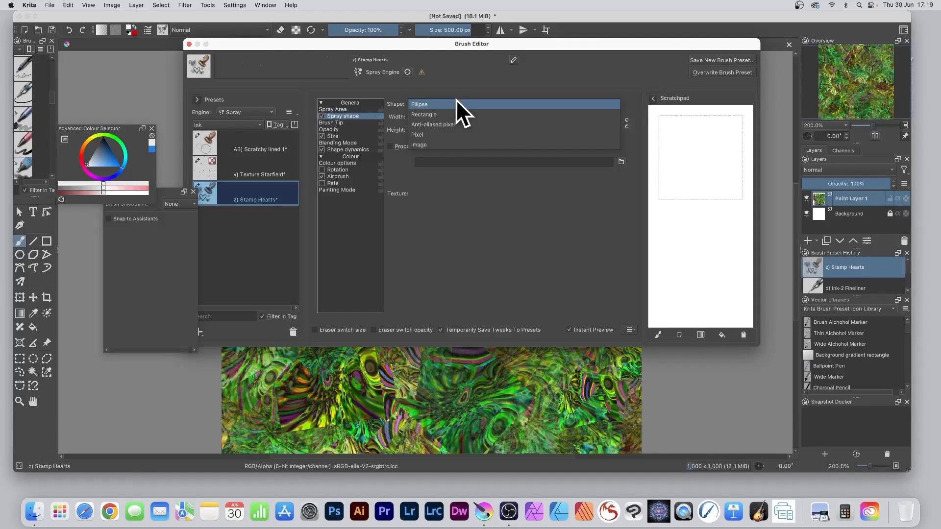
pyautogui.click(424, 144)
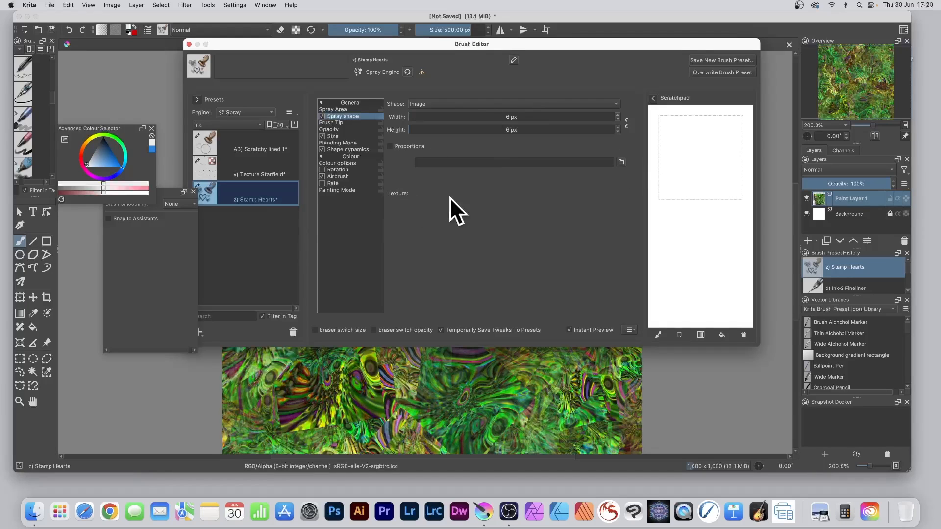
# - Load difference-engine.png from the Affinity-photo-images folder on the MAC-EXT-480 volume as the spray shape image
pyautogui.click(621, 161)
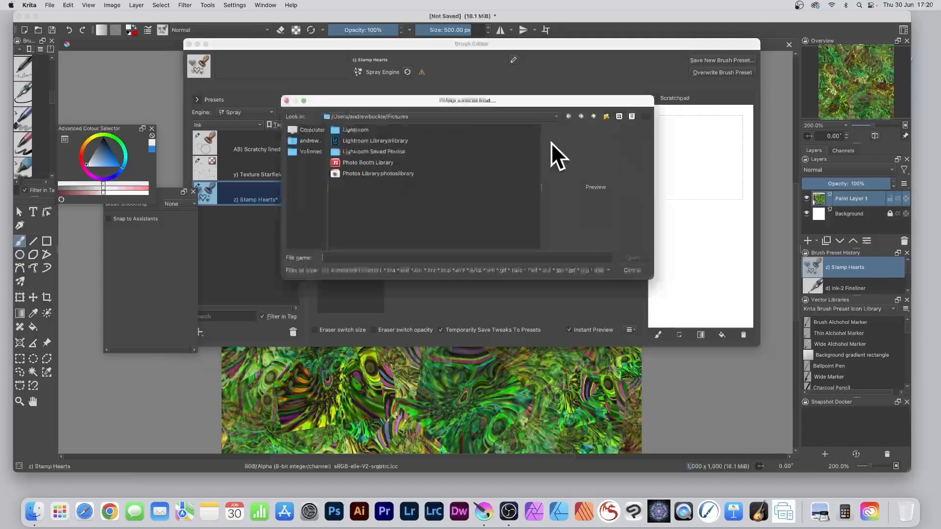
pyautogui.click(305, 152)
pyautogui.doubleClick(363, 130)
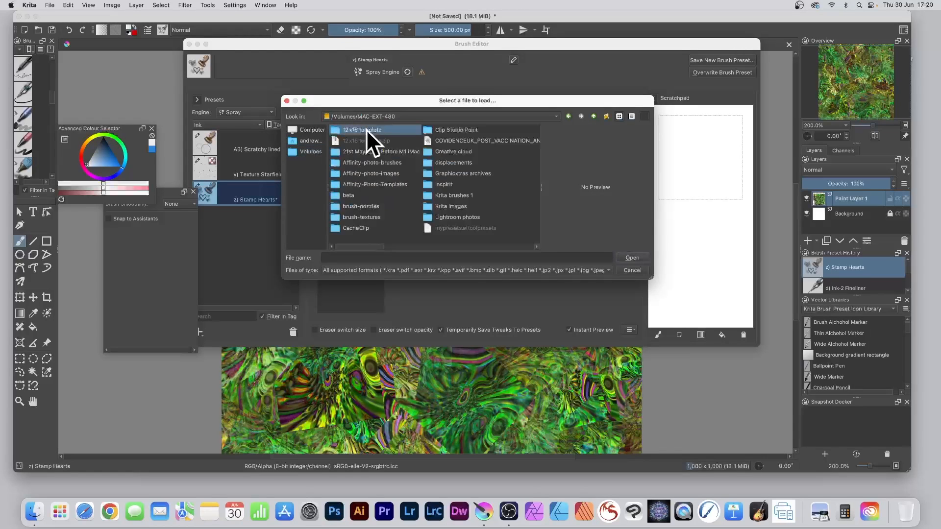
pyautogui.doubleClick(374, 173)
pyautogui.click(373, 173)
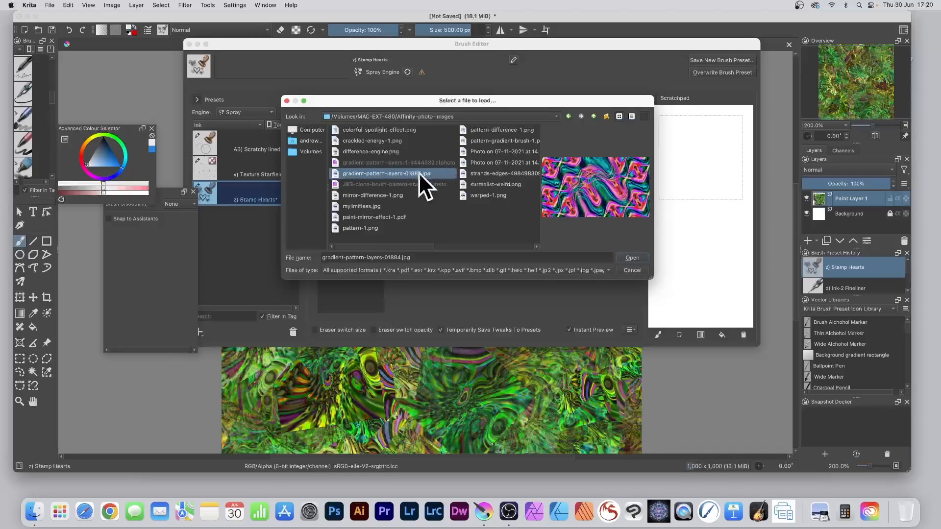
pyautogui.click(386, 151)
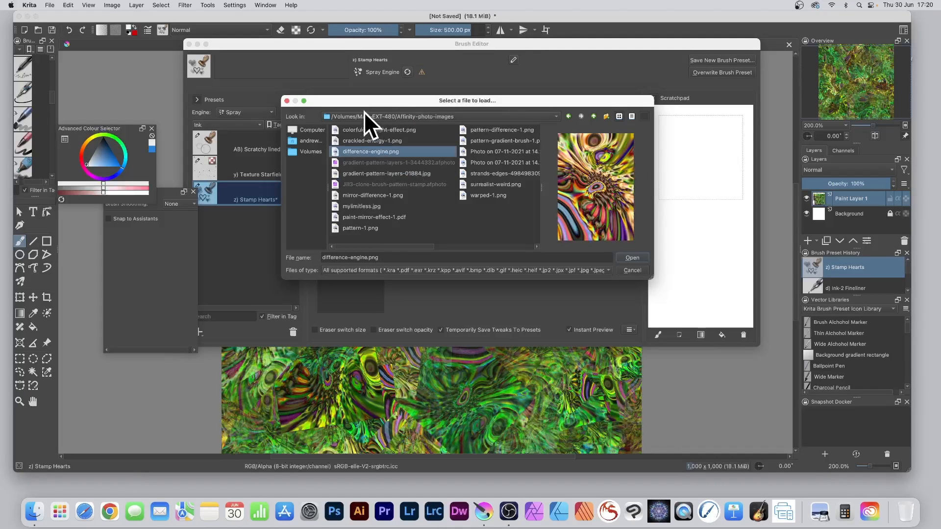
pyautogui.click(628, 256)
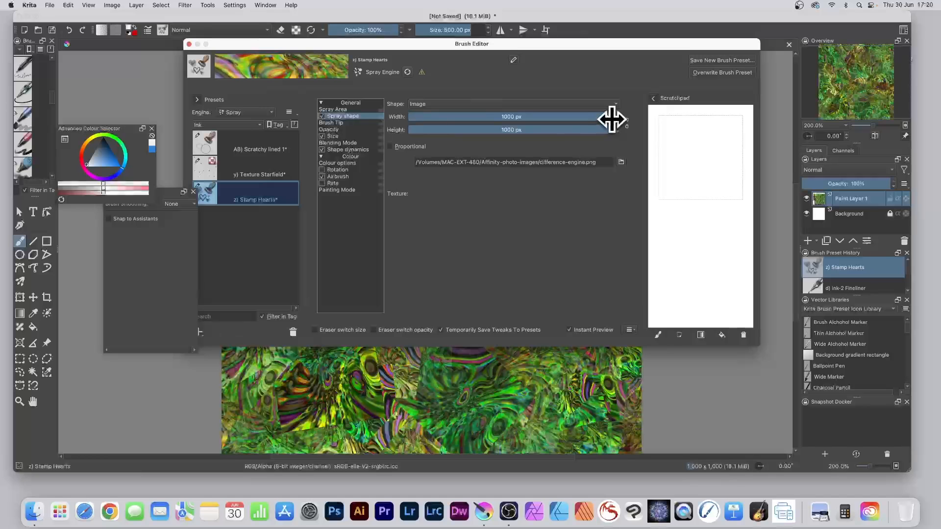
# - Set the spray shape's width to 296 px and height to 276 px, and paint test strokes on the scratchpad
pyautogui.moveTo(609, 118); pyautogui.dragTo(483, 116)
pyautogui.moveTo(609, 130)
pyautogui.mouseDown()
pyautogui.moveTo(471, 130)
pyautogui.moveTo(468, 117)
pyautogui.moveTo(439, 112)
pyautogui.mouseUp()
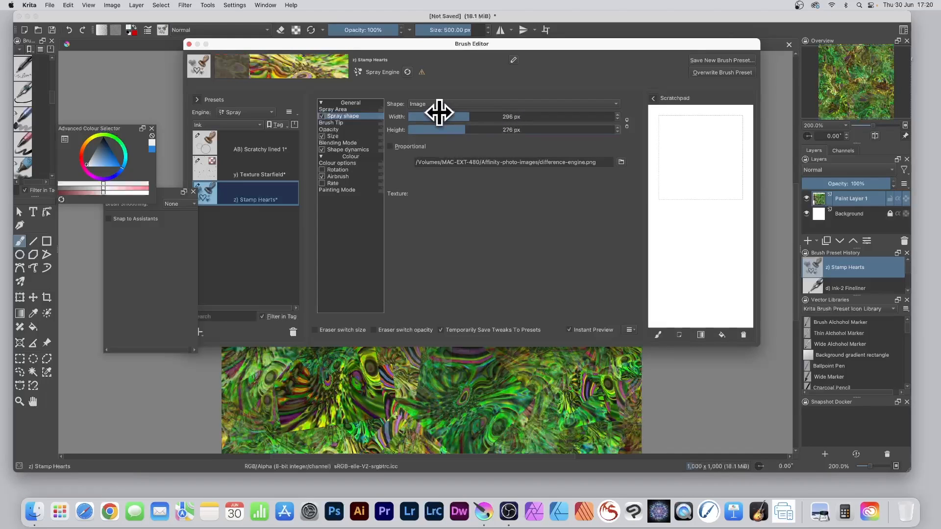
pyautogui.moveTo(594, 44); pyautogui.dragTo(561, 46)
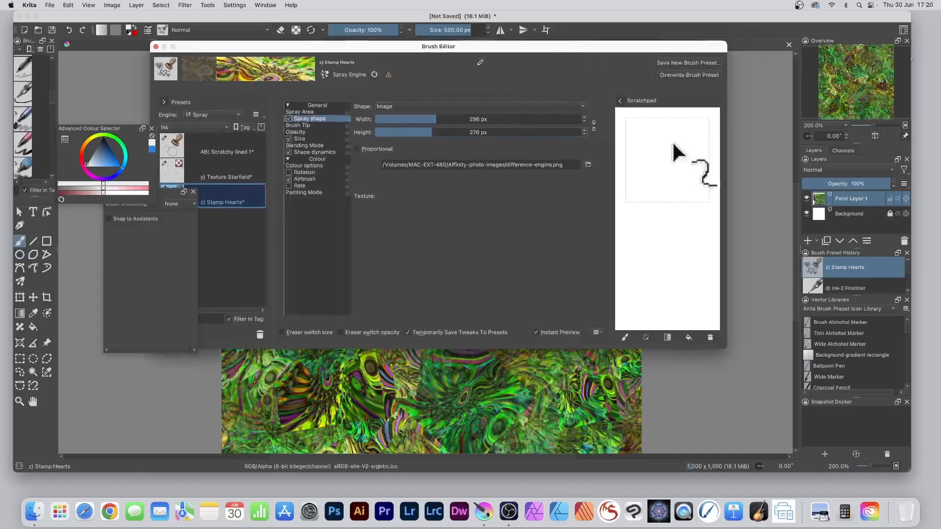
pyautogui.moveTo(637, 146); pyautogui.dragTo(662, 172)
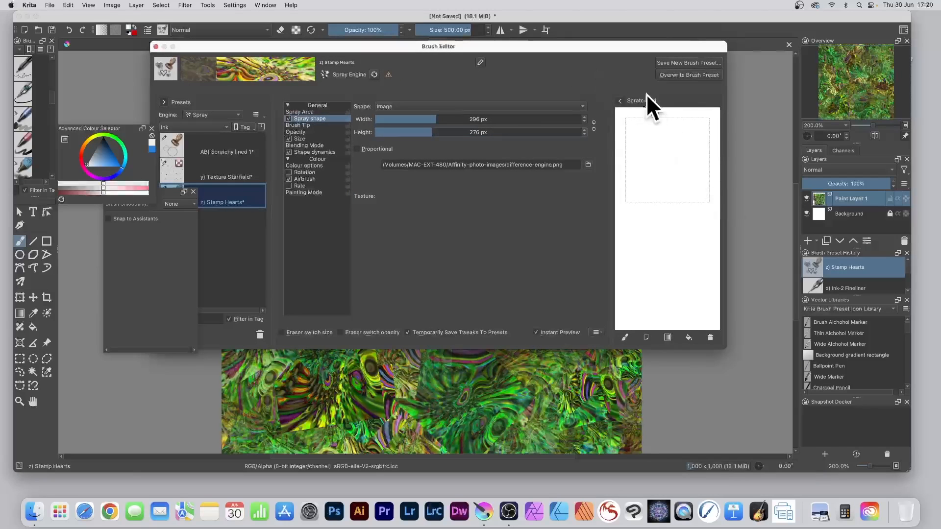
pyautogui.moveTo(657, 172)
pyautogui.mouseDown()
pyautogui.moveTo(684, 198)
pyautogui.moveTo(622, 123)
pyautogui.mouseUp()
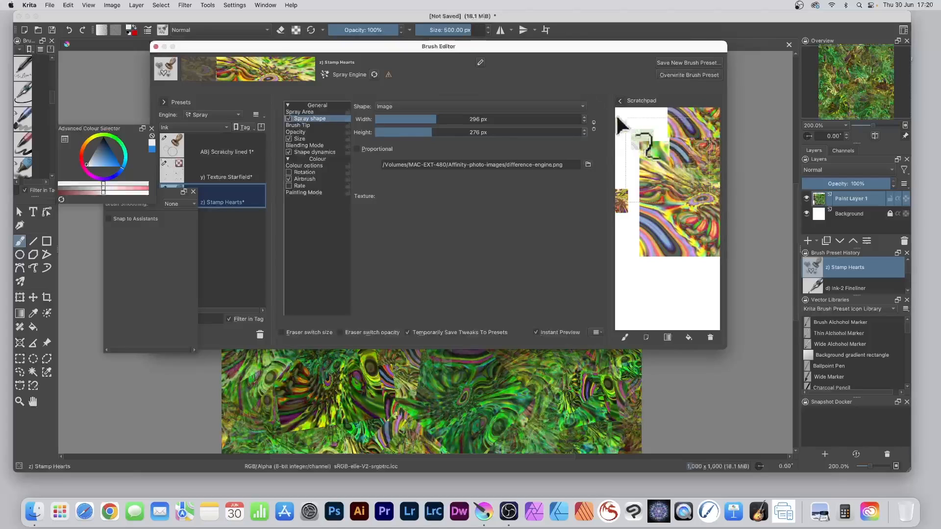
# - Set the Hearts brush tip's size to 74.09 px, comparing it with a larger size through scratchpad strokes
pyautogui.click(306, 126)
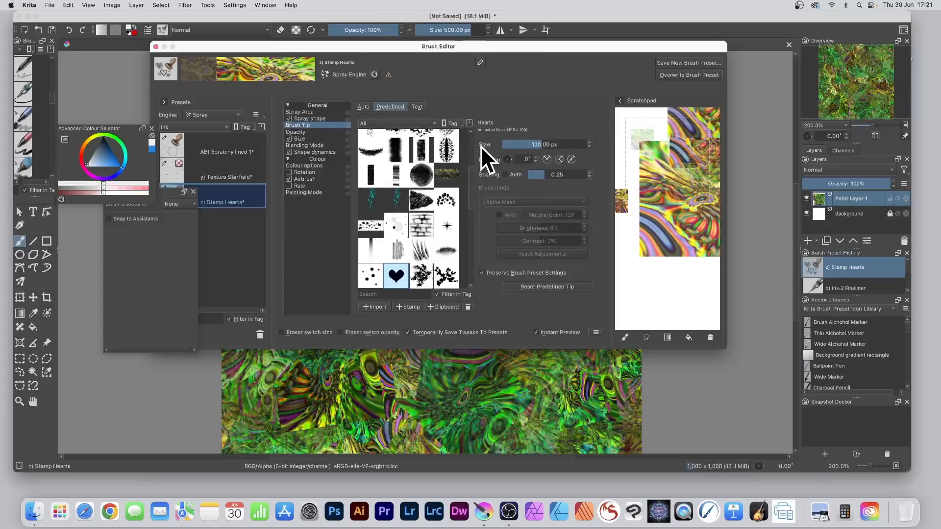
pyautogui.moveTo(539, 144); pyautogui.dragTo(551, 144)
pyautogui.moveTo(654, 150); pyautogui.dragTo(642, 154)
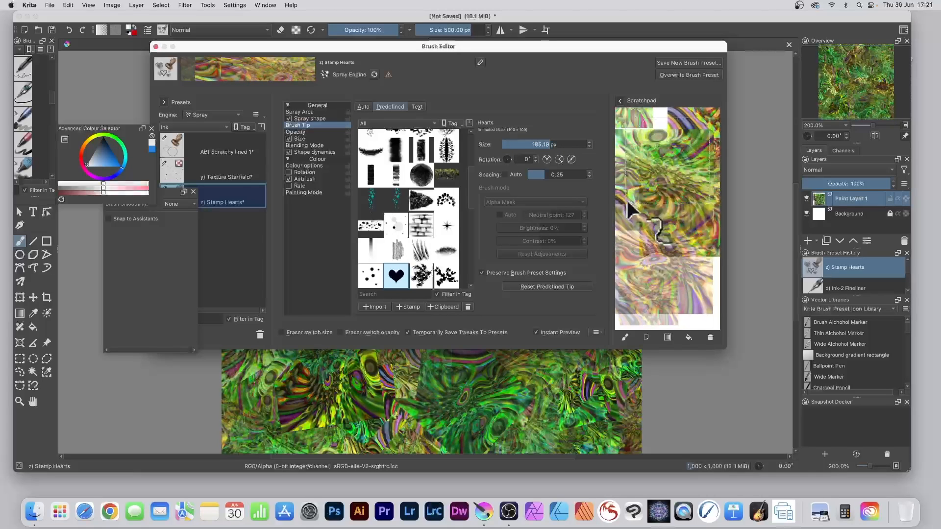
pyautogui.moveTo(552, 145); pyautogui.dragTo(538, 143)
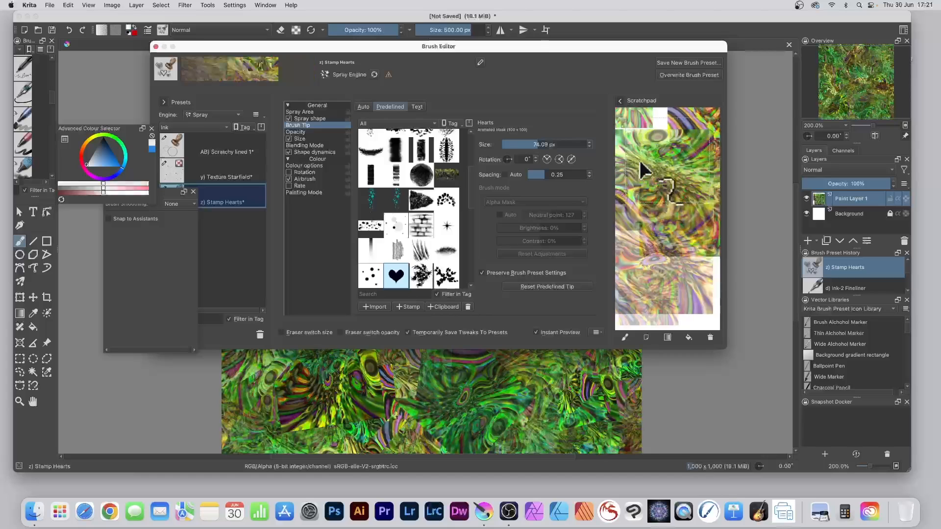
pyautogui.moveTo(639, 160); pyautogui.dragTo(667, 137)
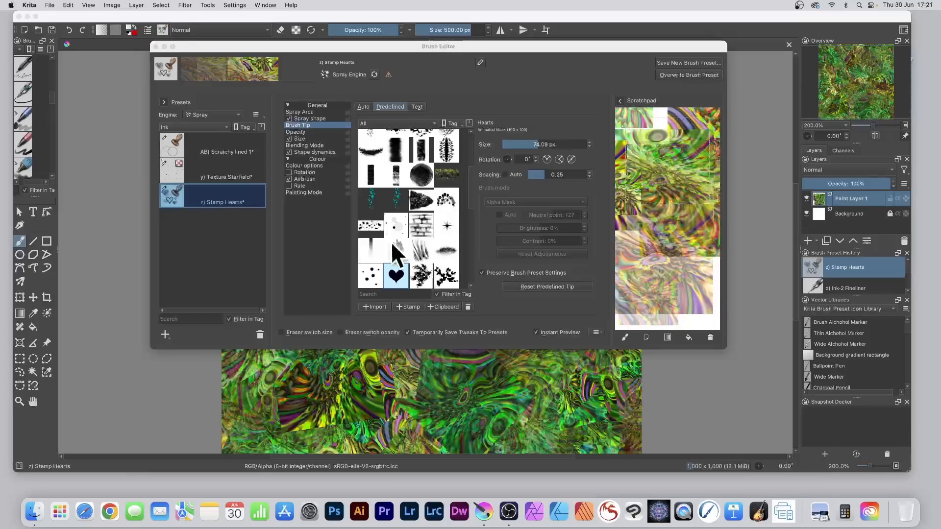
# - Disable the pen settings for the brush's opacity and paint a test stroke on the scratchpad
pyautogui.click(301, 132)
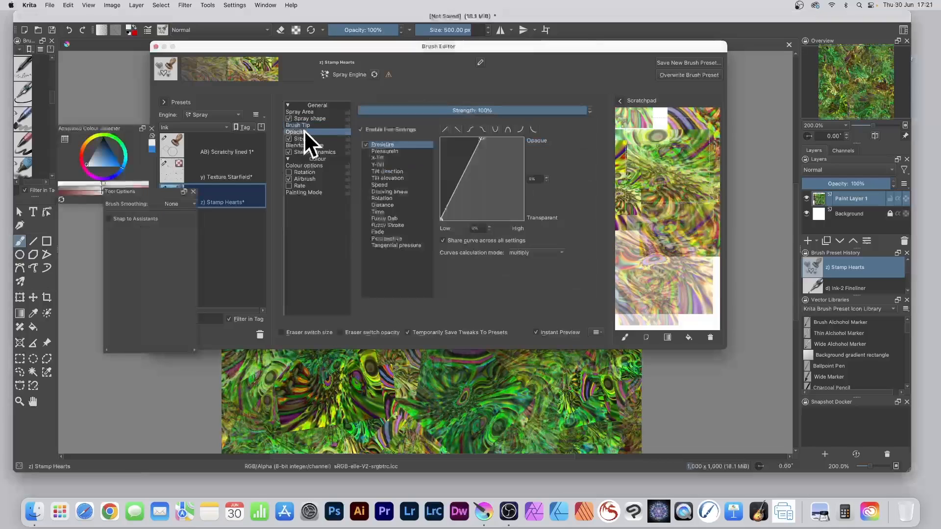
pyautogui.click(360, 129)
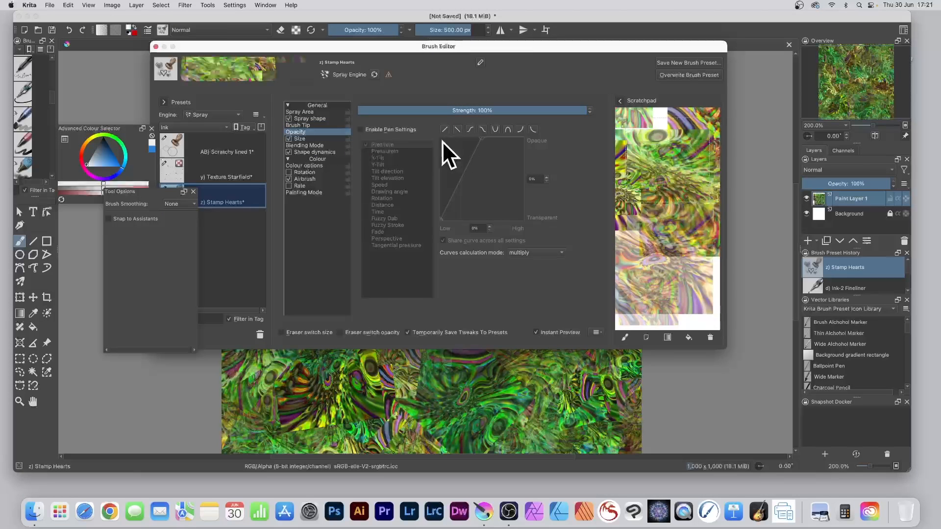
pyautogui.moveTo(636, 176)
pyautogui.mouseDown()
pyautogui.moveTo(651, 195)
pyautogui.moveTo(655, 185)
pyautogui.moveTo(647, 185)
pyautogui.moveTo(666, 174)
pyautogui.moveTo(662, 205)
pyautogui.mouseUp()
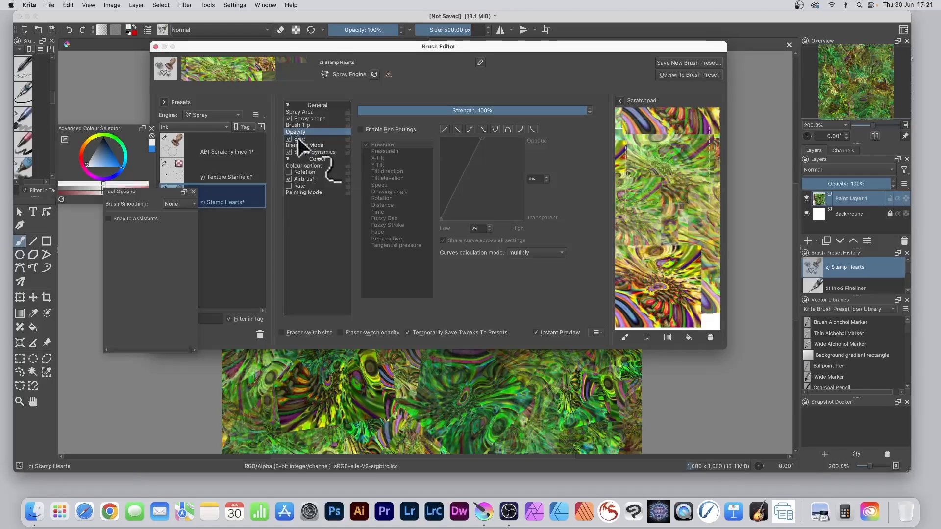
# - Review the Size and Blending Mode settings, enable Randomise rotation at 0.88 in Shape dynamics, and test it on the scratchpad
pyautogui.click(324, 138)
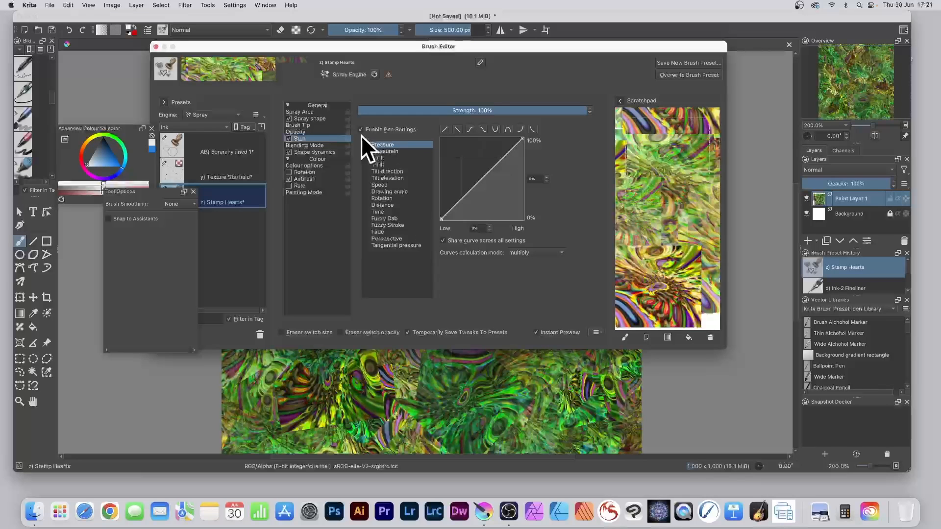
pyautogui.click(309, 145)
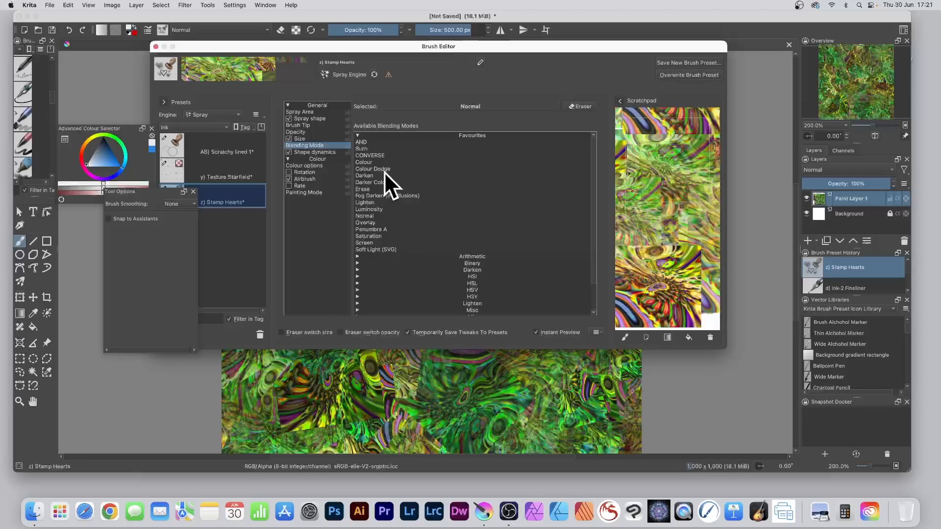
pyautogui.click(314, 151)
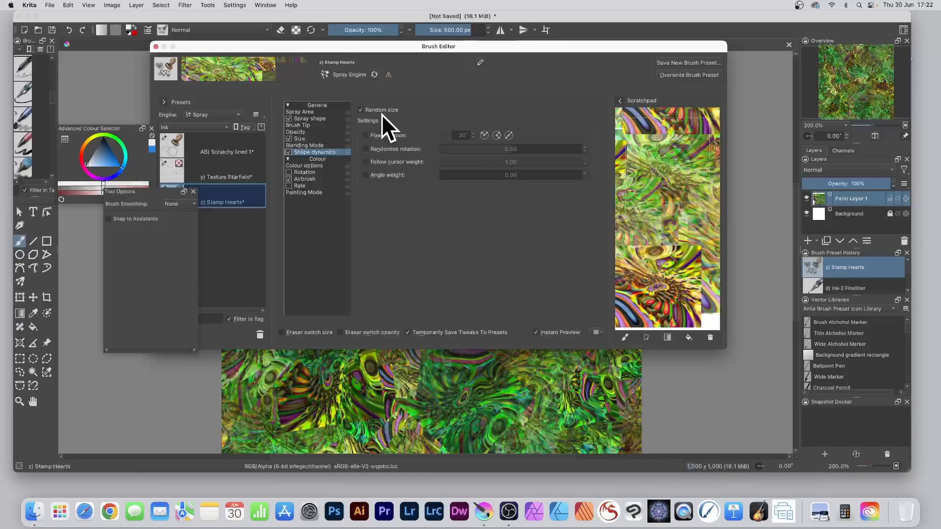
pyautogui.click(365, 149)
pyautogui.moveTo(490, 148); pyautogui.dragTo(563, 148)
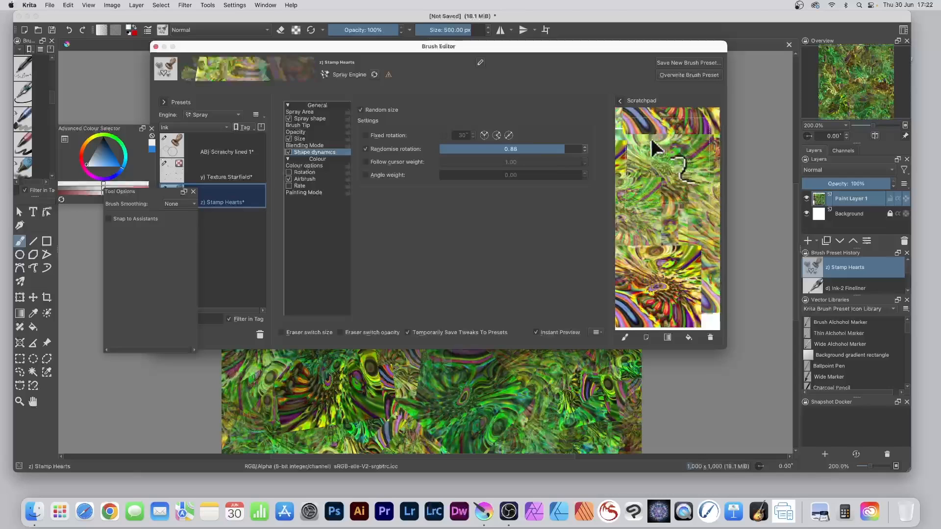
pyautogui.click(643, 182)
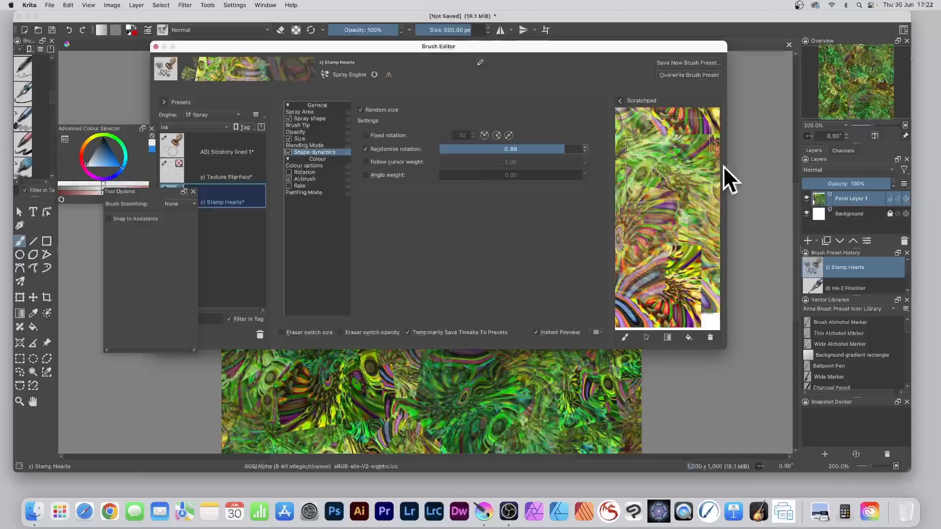
# - In the brush's colour options, set the random hue to 137 and value to -3, and enable Colour per particle
pyautogui.click(311, 166)
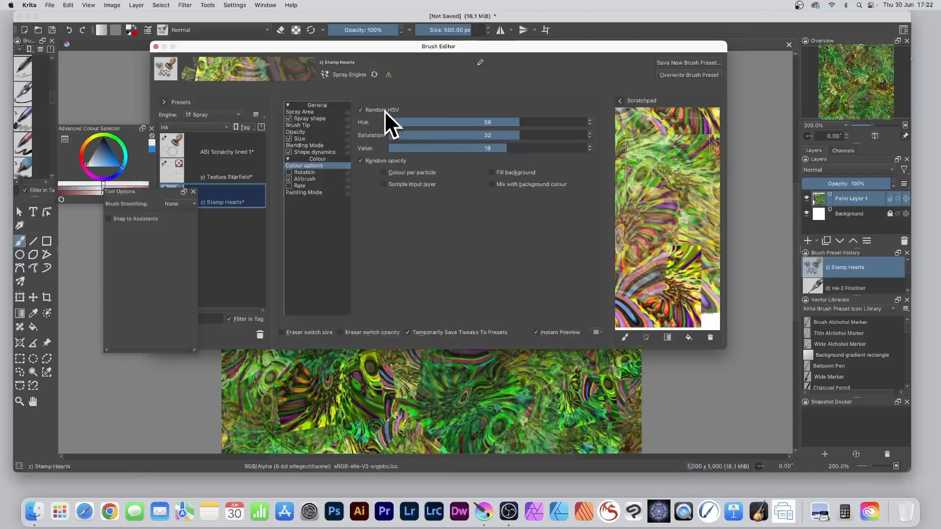
pyautogui.moveTo(397, 122); pyautogui.dragTo(546, 123)
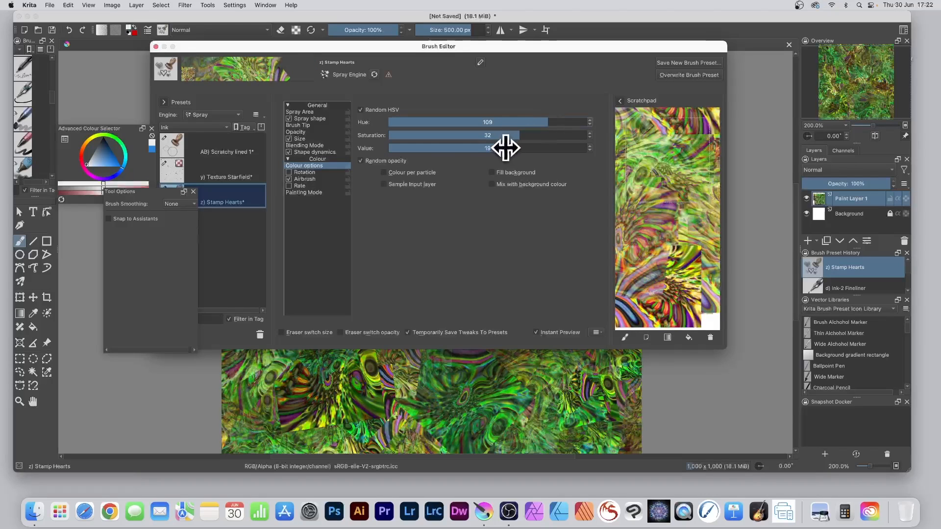
pyautogui.moveTo(506, 147)
pyautogui.mouseDown()
pyautogui.moveTo(550, 147)
pyautogui.moveTo(485, 149)
pyautogui.mouseUp()
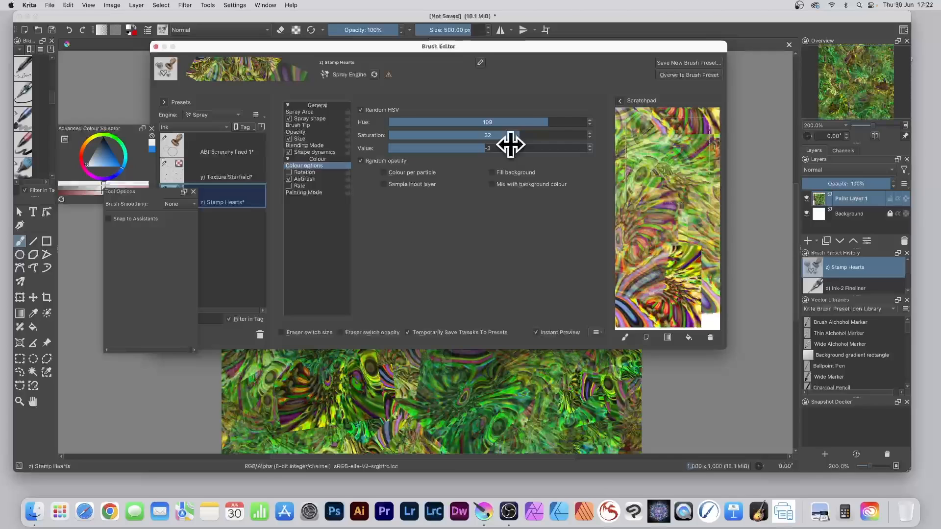
pyautogui.moveTo(546, 122); pyautogui.dragTo(559, 121)
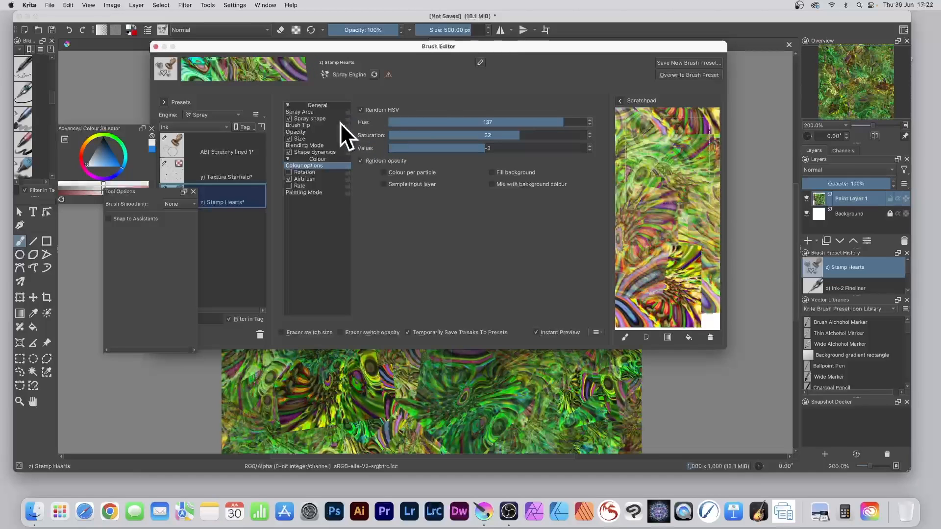
pyautogui.click(384, 172)
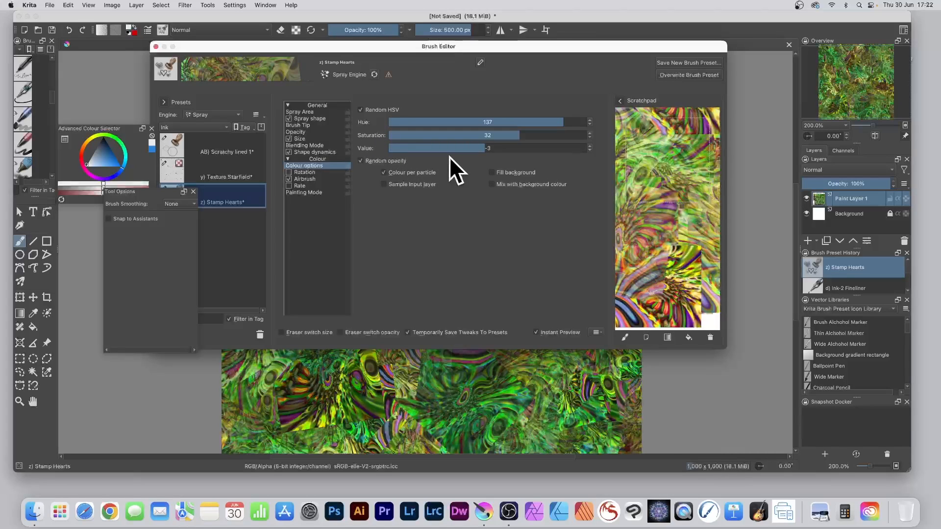
pyautogui.click(404, 173)
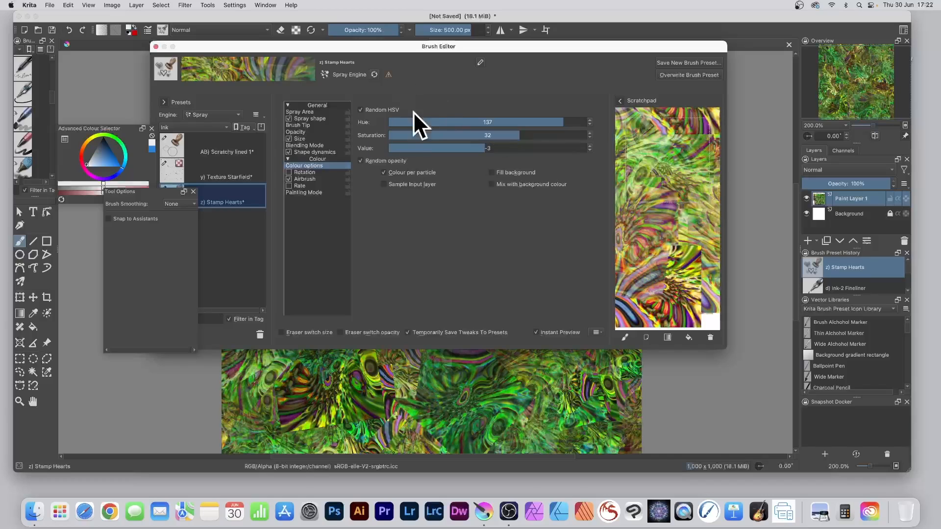
# - Compare scratchpad strokes with Airbrush disabled and enabled, keep it enabled, and set the airbrush rate to 7.17
pyautogui.click(308, 172)
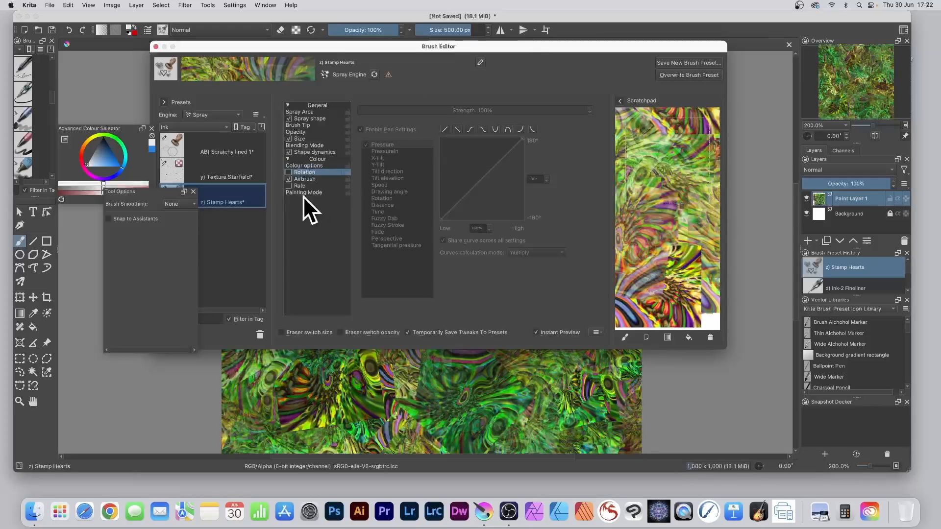
pyautogui.click(308, 178)
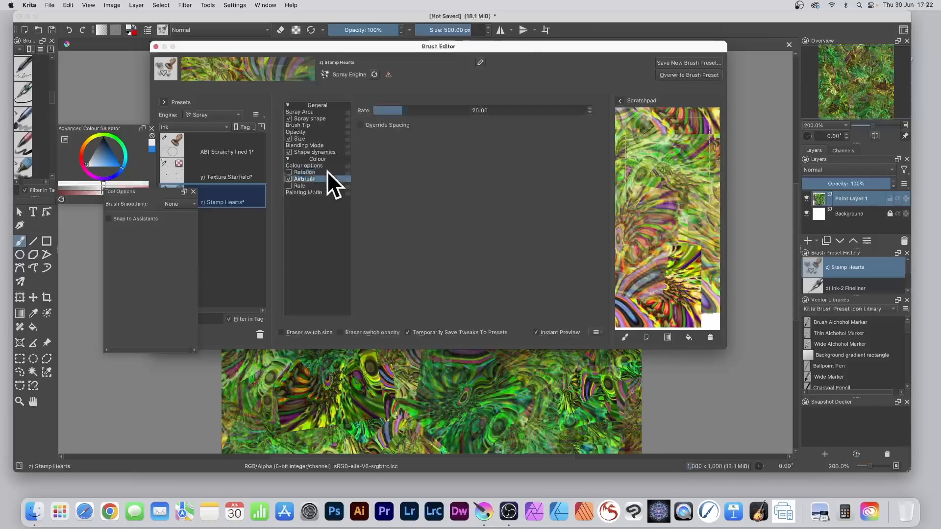
pyautogui.click(289, 179)
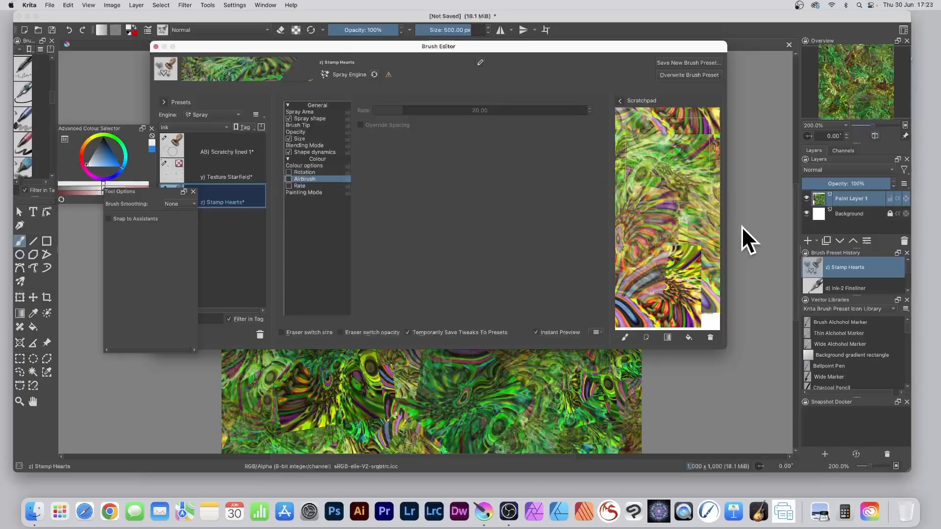
pyautogui.moveTo(710, 235)
pyautogui.mouseDown()
pyautogui.moveTo(665, 210)
pyautogui.moveTo(679, 221)
pyautogui.mouseUp()
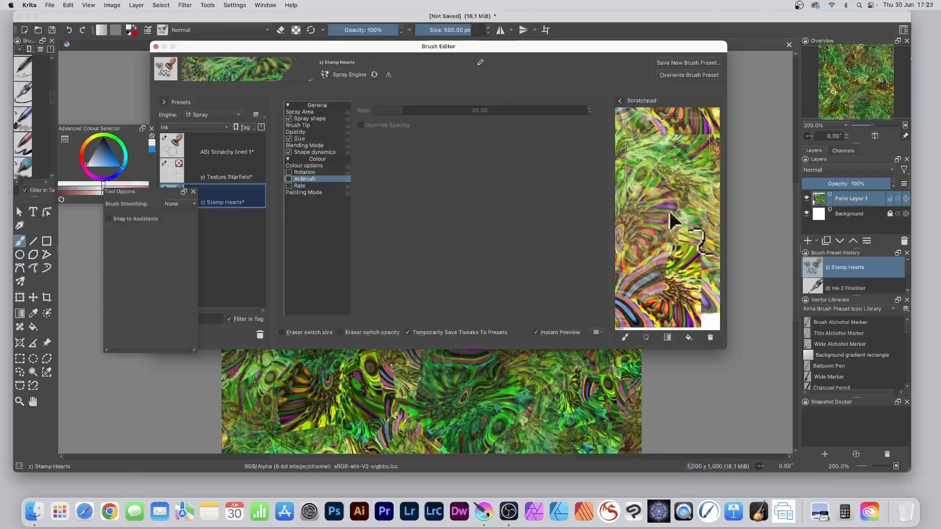
pyautogui.click(289, 178)
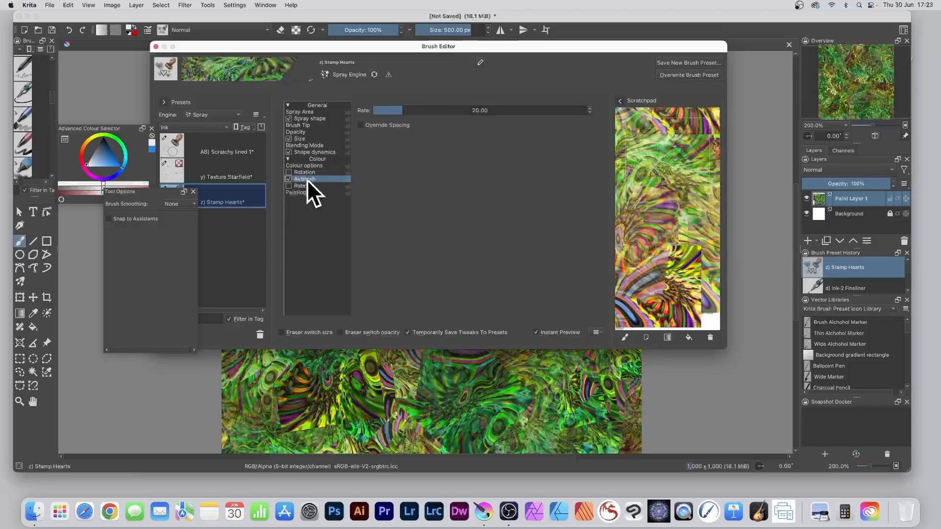
pyautogui.moveTo(685, 220); pyautogui.dragTo(668, 226)
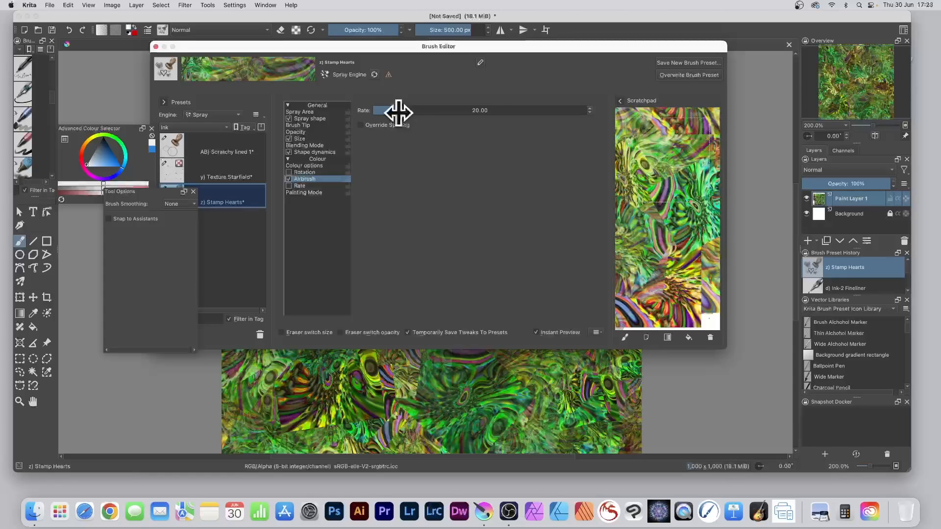
pyautogui.moveTo(398, 112); pyautogui.dragTo(389, 113)
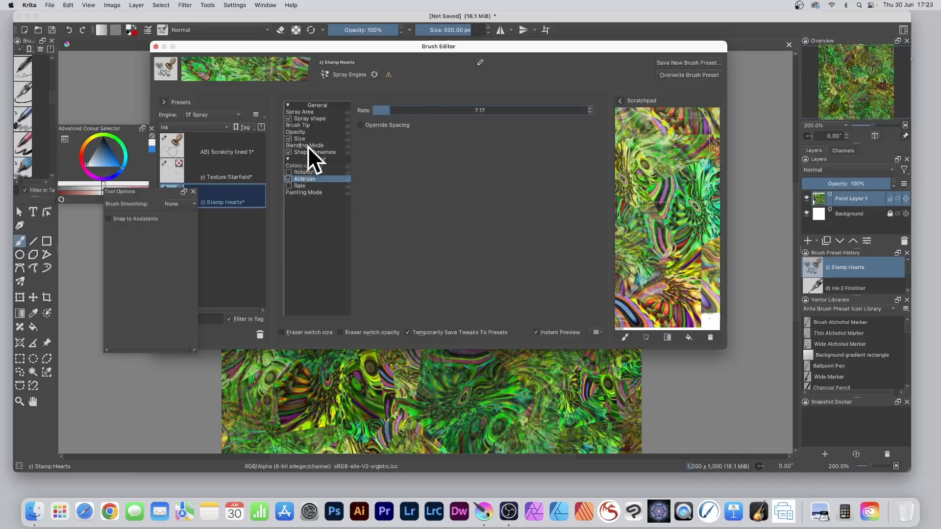
# - Enable the brush's Rate option and paint a test stroke on the scratchpad
pyautogui.click(302, 185)
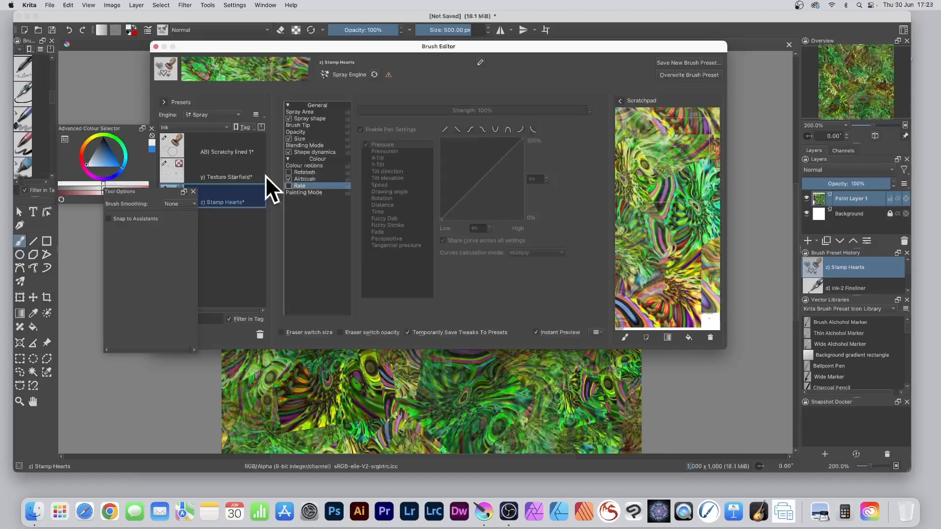
pyautogui.click(288, 186)
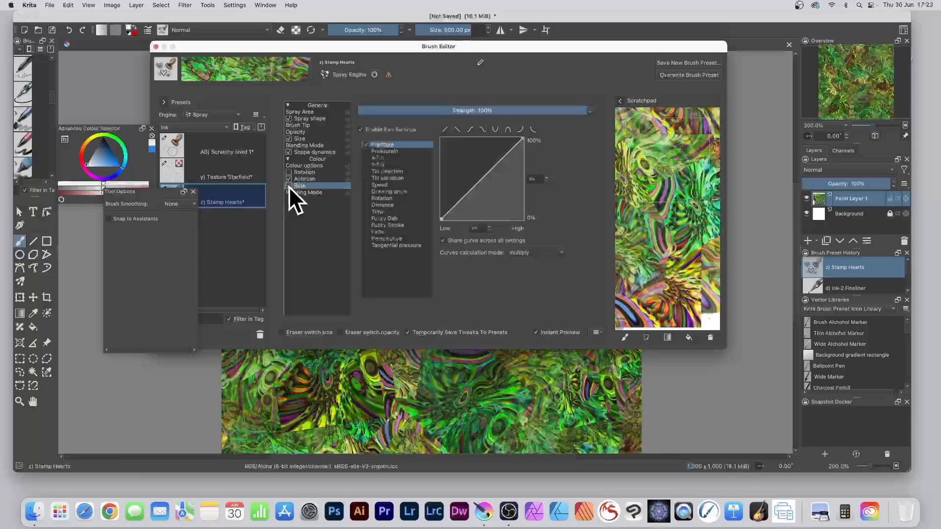
pyautogui.moveTo(701, 220)
pyautogui.mouseDown()
pyautogui.moveTo(646, 213)
pyautogui.moveTo(643, 185)
pyautogui.mouseUp()
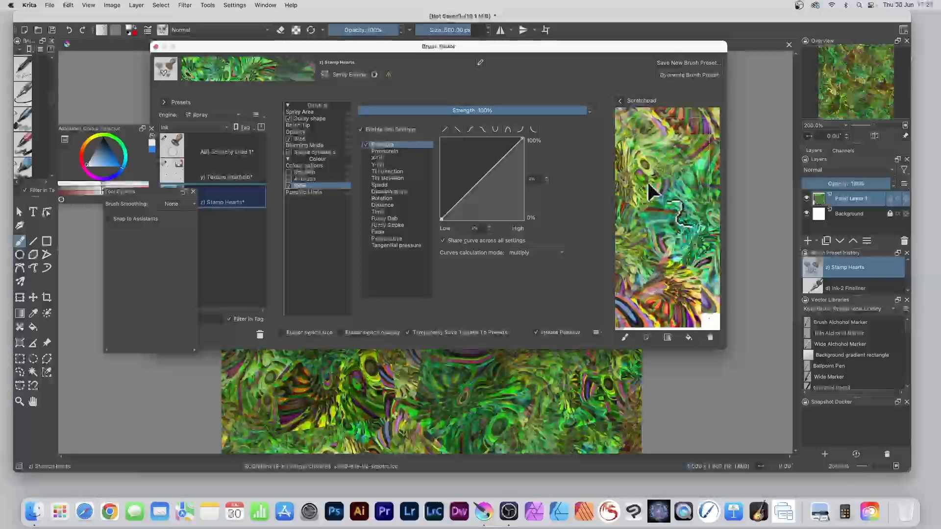
# - Try the Build up painting mode on the scratchpad, return to Wash, and paint another test stroke
pyautogui.click(303, 192)
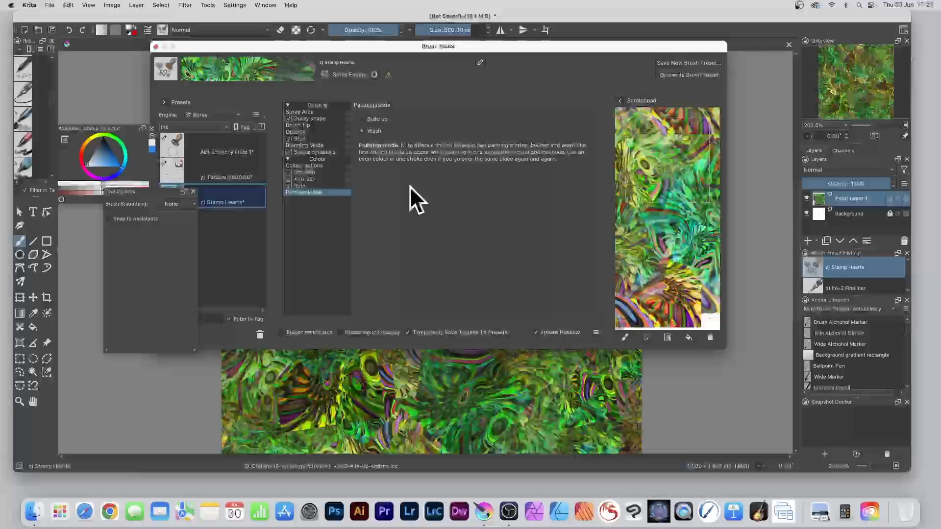
pyautogui.click(362, 119)
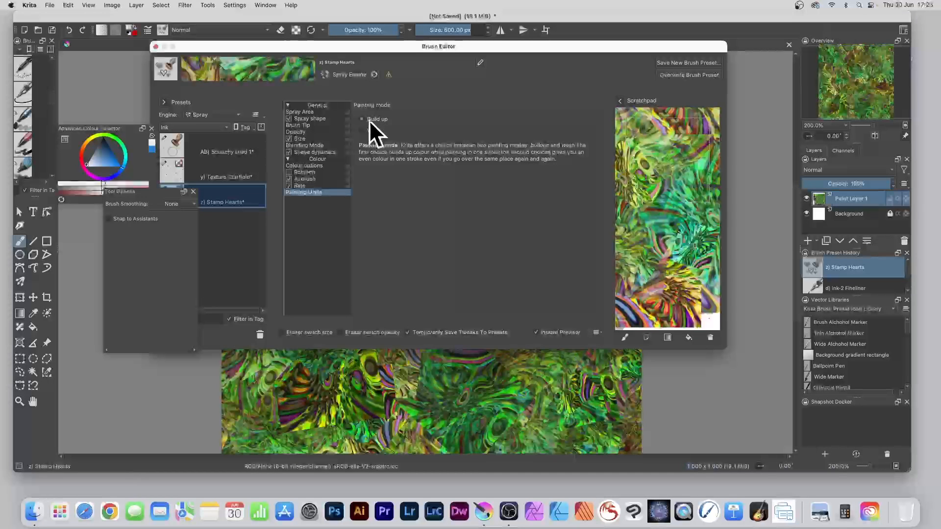
pyautogui.moveTo(672, 178); pyautogui.dragTo(647, 166)
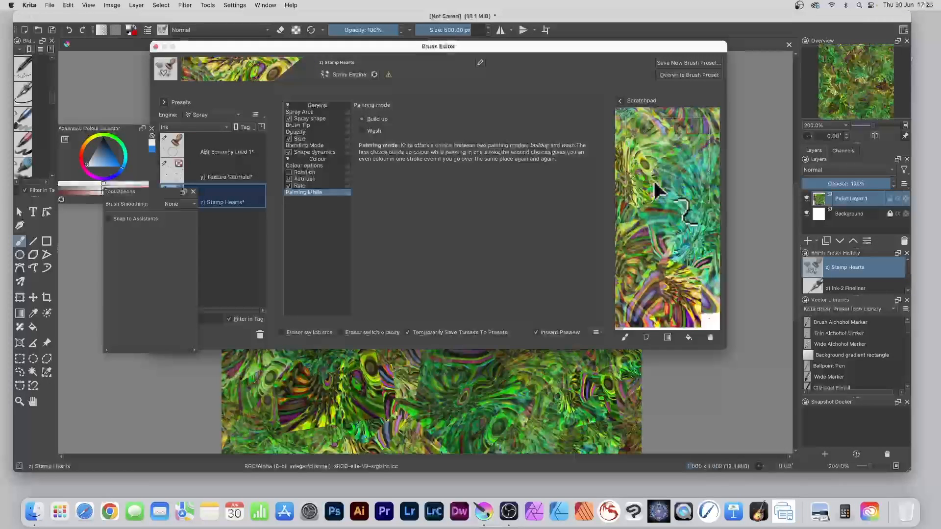
pyautogui.click(370, 131)
pyautogui.moveTo(648, 210)
pyautogui.mouseDown()
pyautogui.moveTo(660, 228)
pyautogui.moveTo(671, 219)
pyautogui.mouseUp()
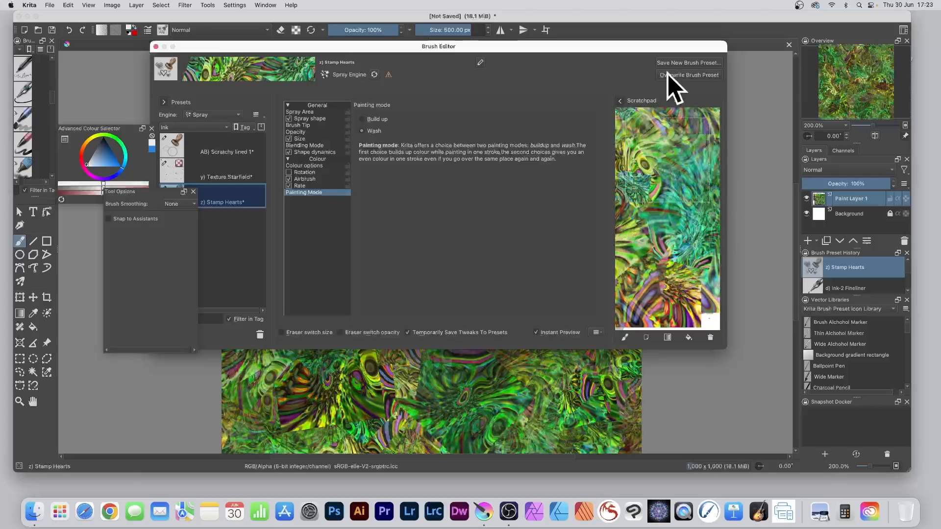
# - Start saving the brush as a new preset, clear its thumbnail, and paint a new one with the brush's image
pyautogui.moveTo(611, 46)
pyautogui.mouseDown()
pyautogui.moveTo(567, 50)
pyautogui.moveTo(623, 53)
pyautogui.mouseUp()
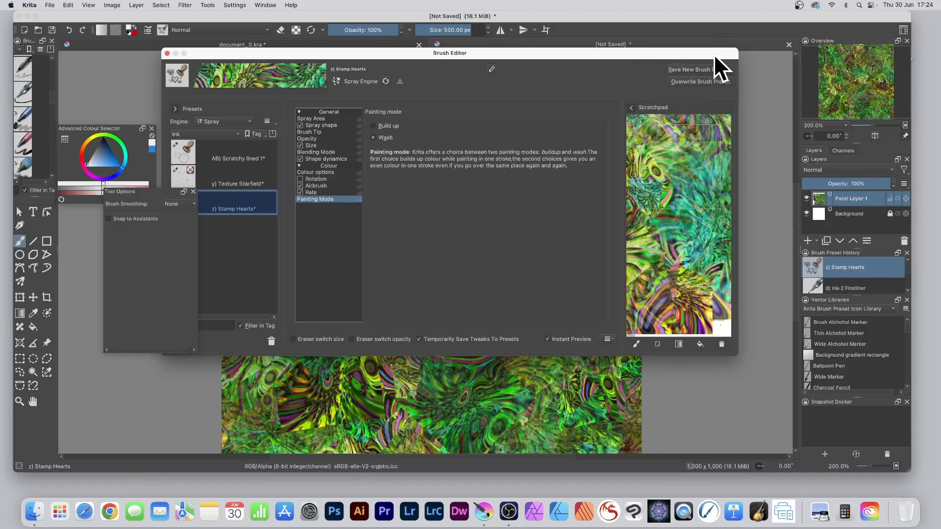
pyautogui.click(691, 69)
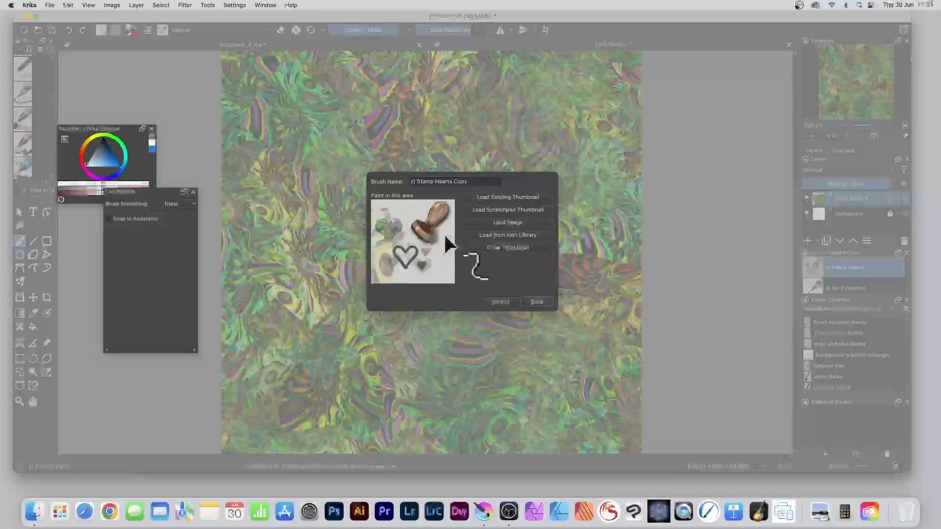
pyautogui.click(504, 249)
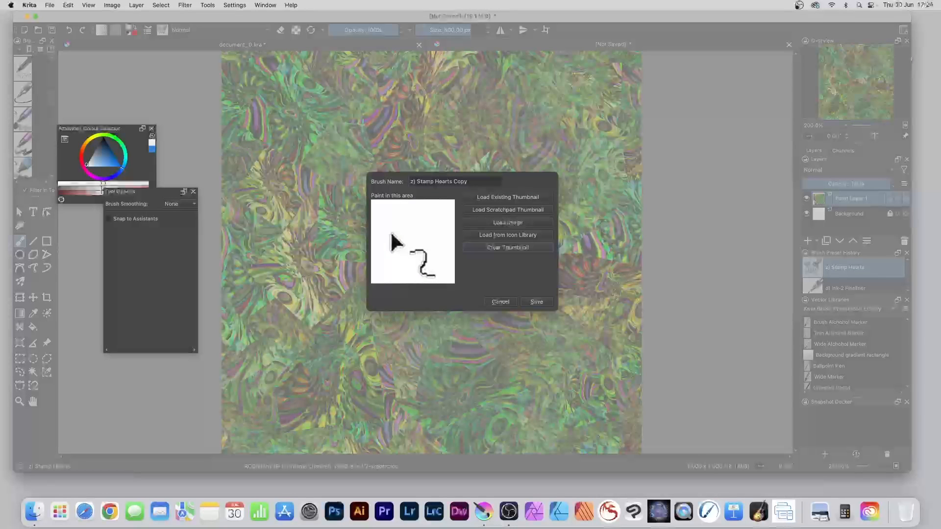
pyautogui.click(418, 252)
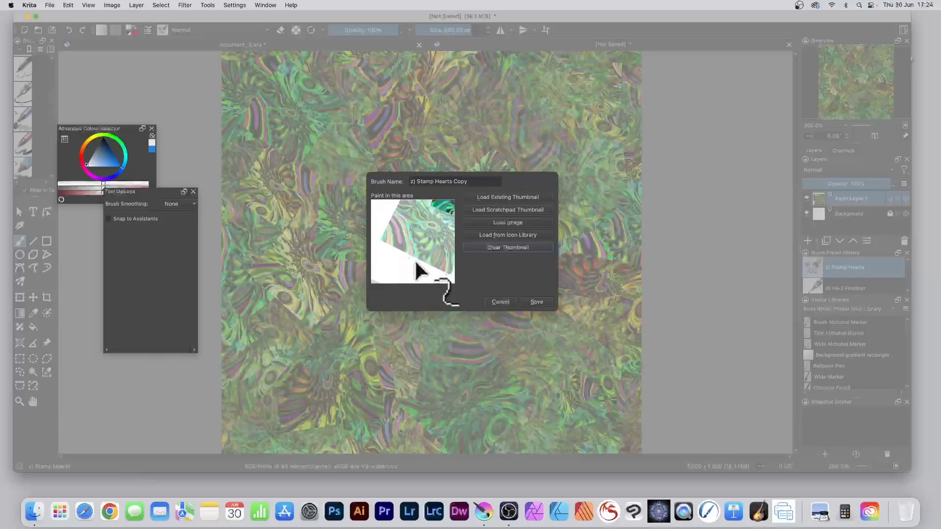
pyautogui.click(414, 270)
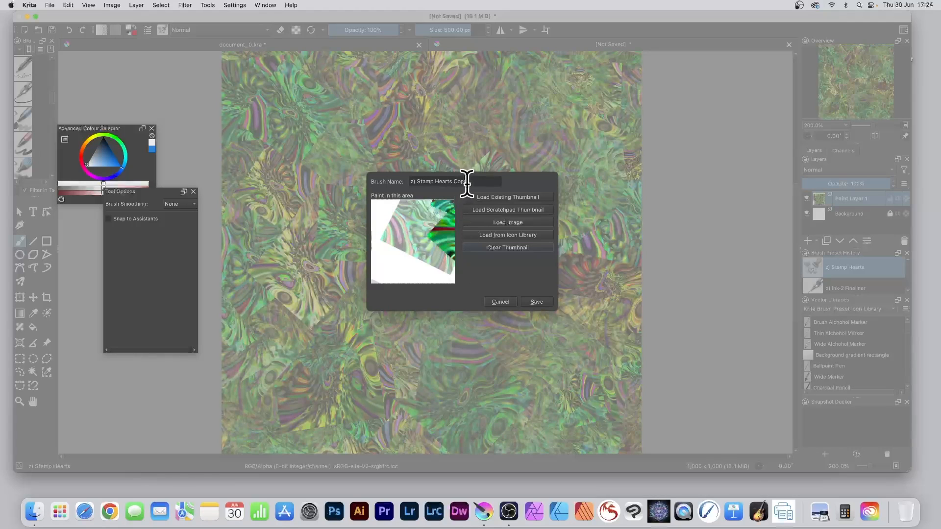
# - Replace "Stamp Hearts Copy" in the new preset's name with wording that starts "Abstra", keeping the "z)" prefix
pyautogui.moveTo(477, 182); pyautogui.dragTo(416, 181)
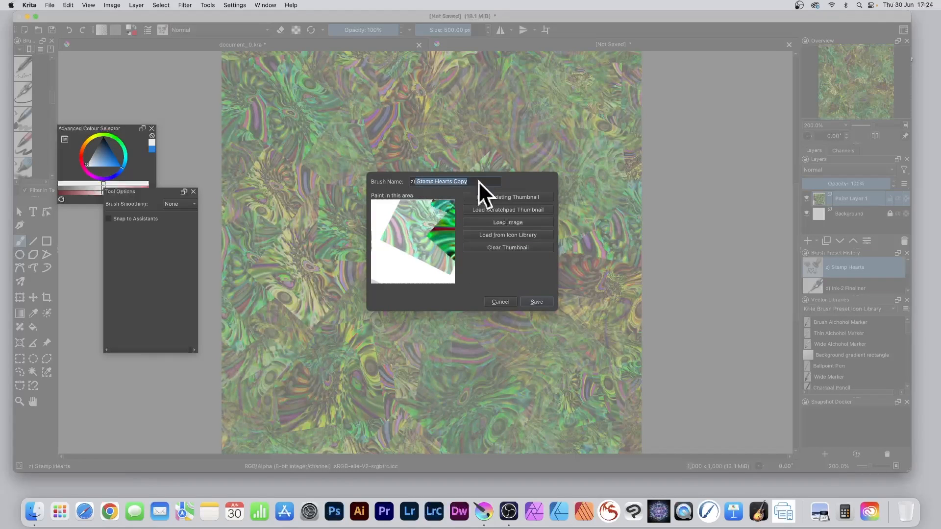
pyautogui.write('Abs')
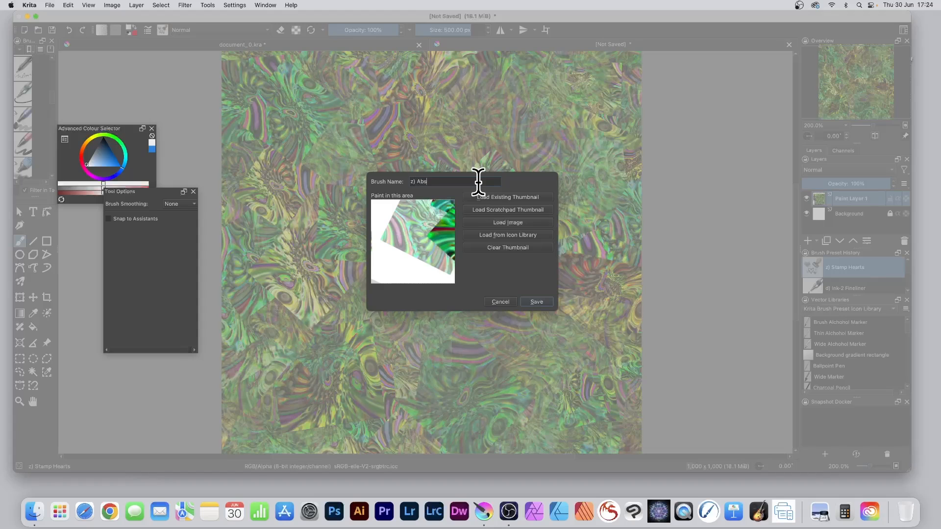
pyautogui.write('tra')
pyautogui.write('aint')
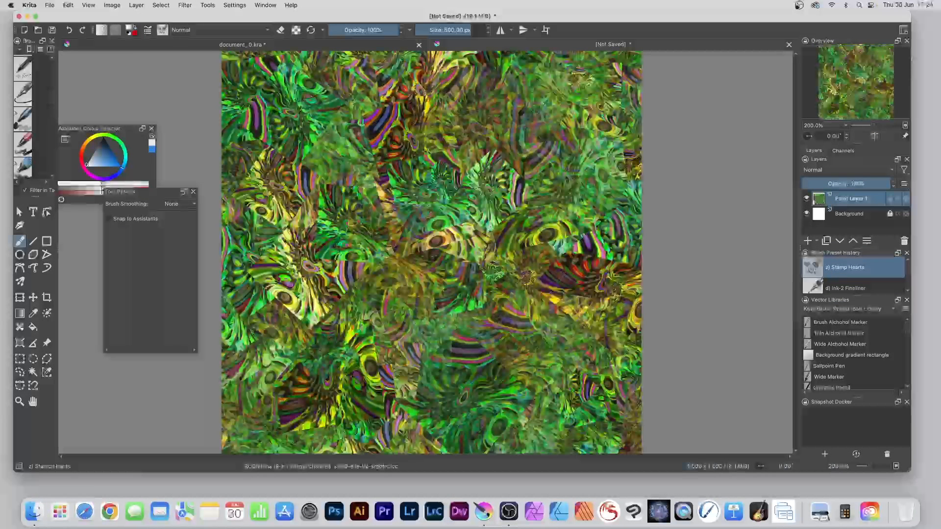
# - Stamp the customised image brush at five spots across the upper half of the canvas on Paint Layer 1
pyautogui.click(438, 185)
pyautogui.click(363, 149)
pyautogui.click(415, 151)
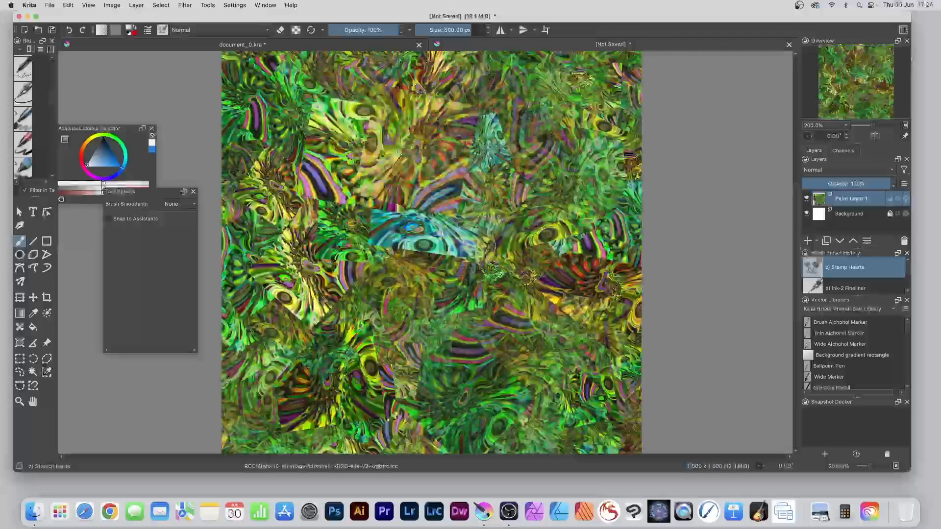
pyautogui.click(431, 260)
pyautogui.click(582, 151)
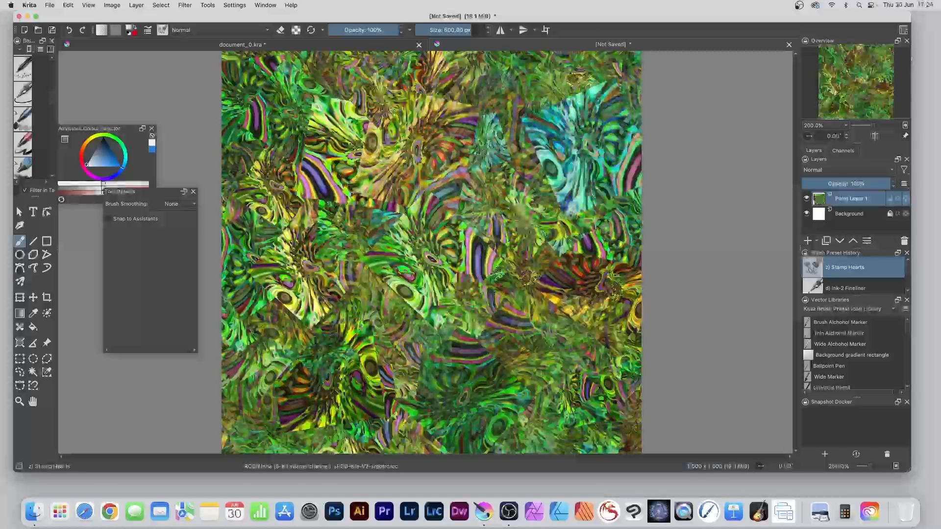
# - Stamp the image brush about a dozen more times across the whole canvas on Paint Layer 1, overlapping the earlier stamps
pyautogui.click(470, 310)
pyautogui.click(366, 206)
pyautogui.click(573, 102)
pyautogui.click(536, 249)
pyautogui.click(380, 188)
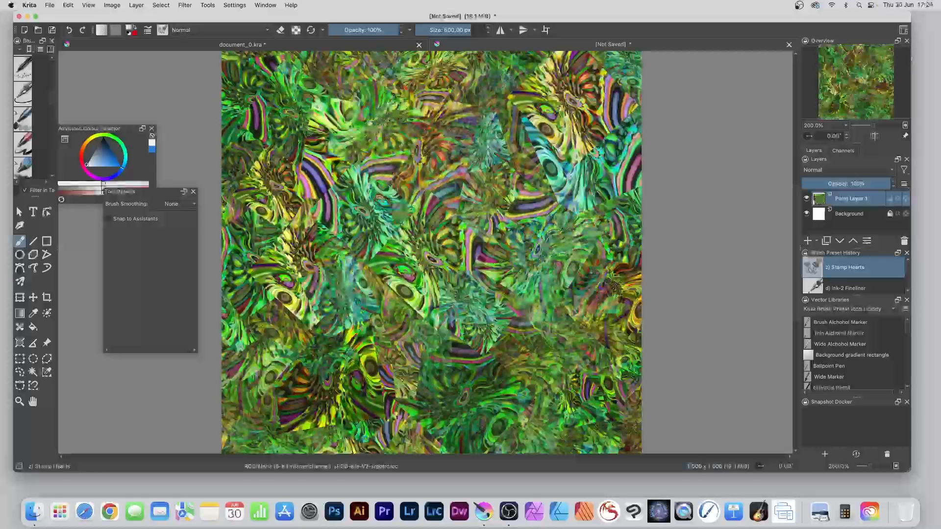
pyautogui.click(548, 262)
pyautogui.click(448, 181)
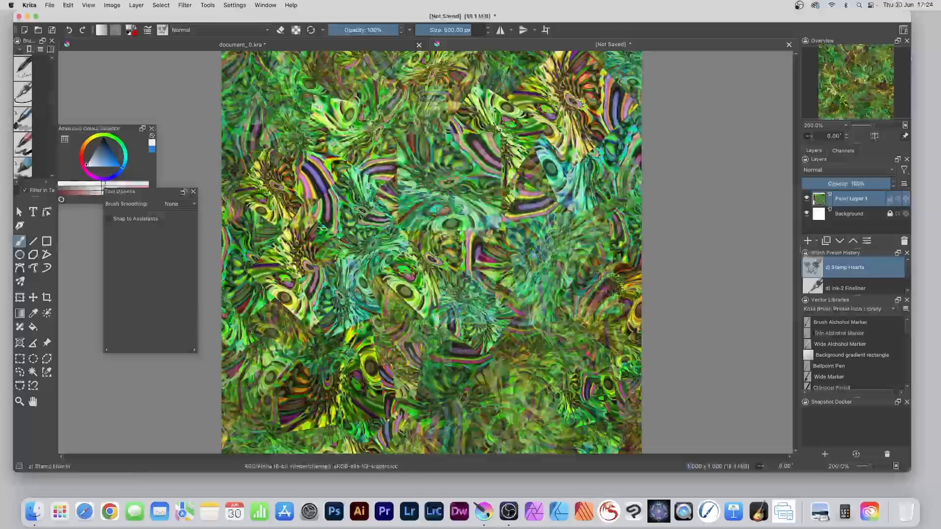
pyautogui.click(511, 377)
pyautogui.click(582, 164)
pyautogui.click(376, 357)
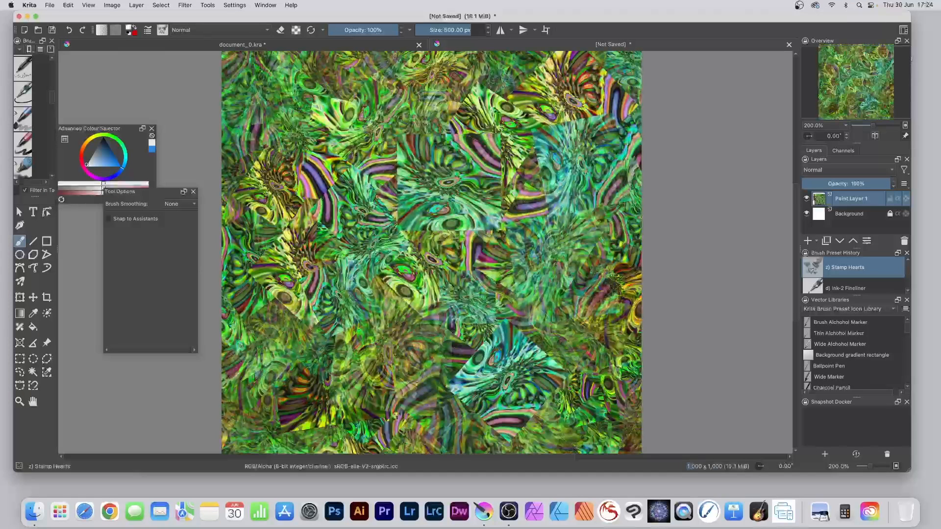
pyautogui.click(418, 181)
pyautogui.click(229, 357)
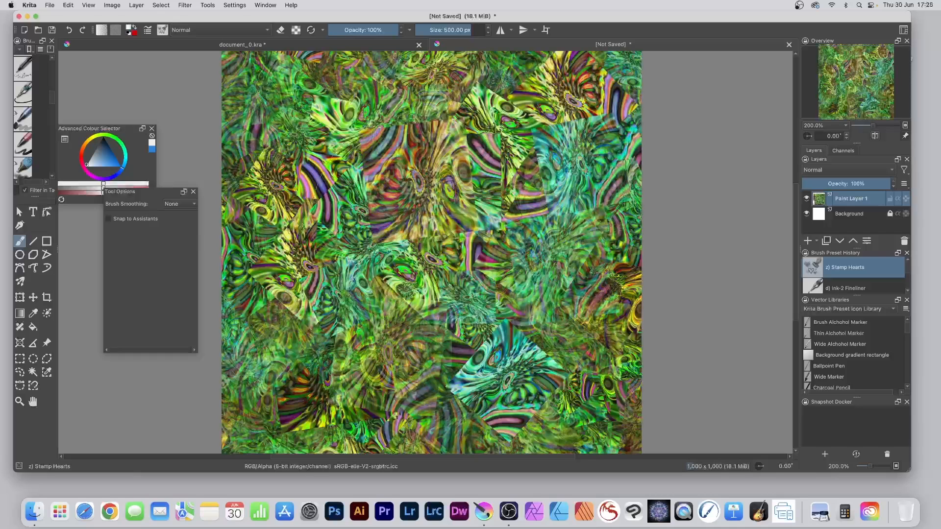
# - Switch to the Multibrush tool, keep its type as Snowflake, and set the number of brushes to 6
pyautogui.click(19, 281)
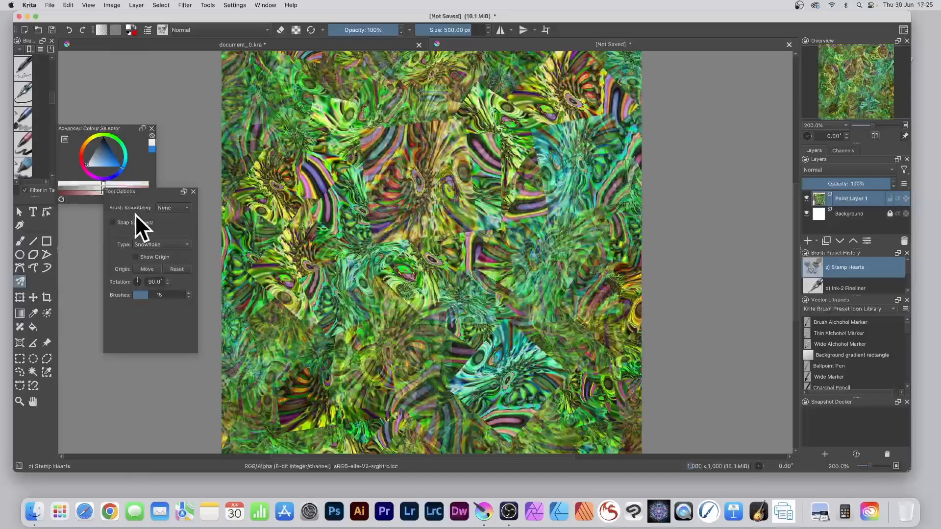
pyautogui.click(159, 244)
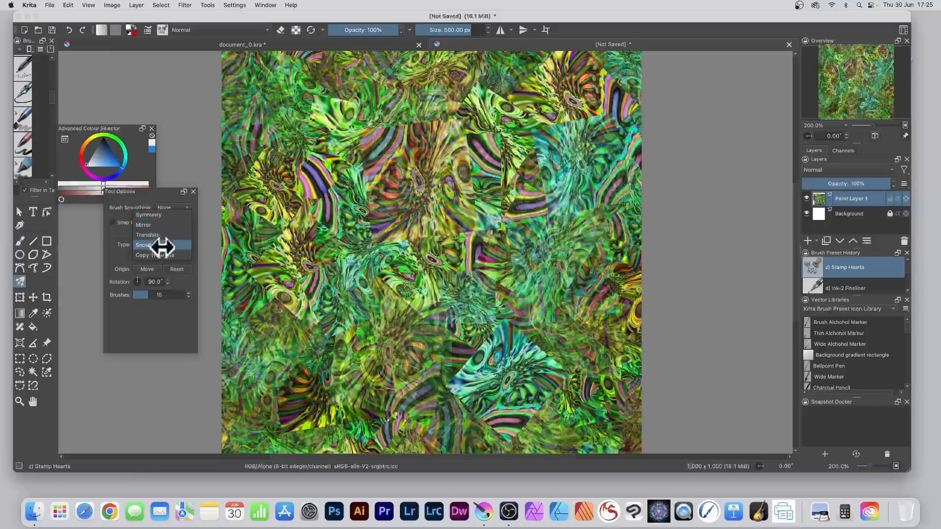
pyautogui.click(166, 245)
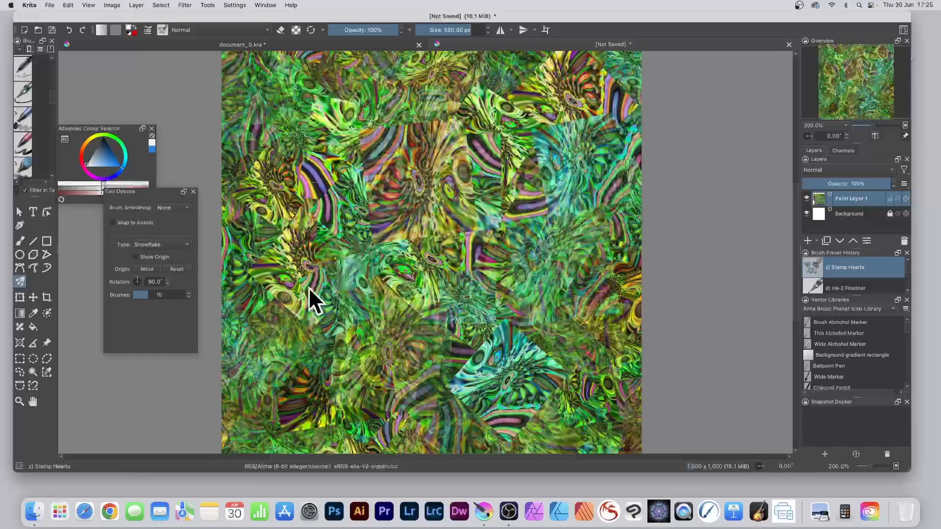
pyautogui.click(142, 294)
pyautogui.moveTo(141, 294); pyautogui.dragTo(136, 294)
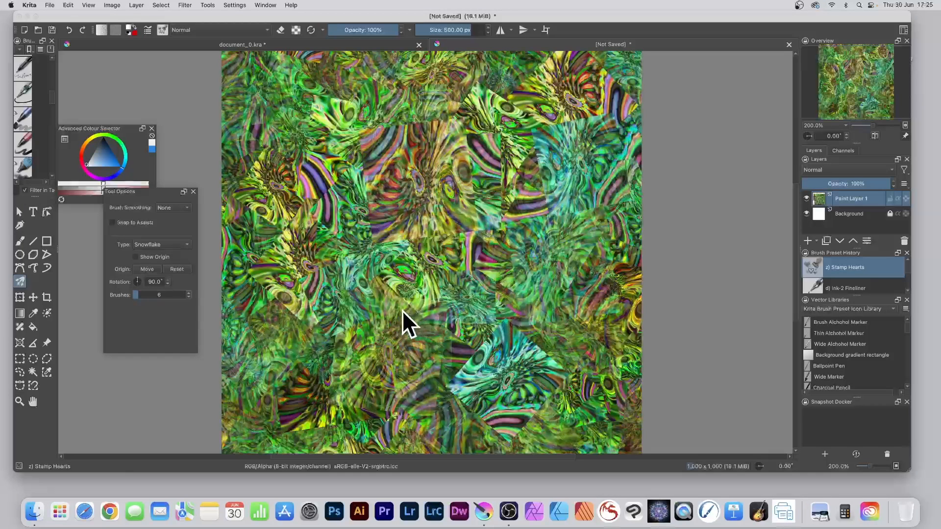
# - Paint with the six-brush Snowflake Multibrush near the centre of the canvas
pyautogui.click(412, 268)
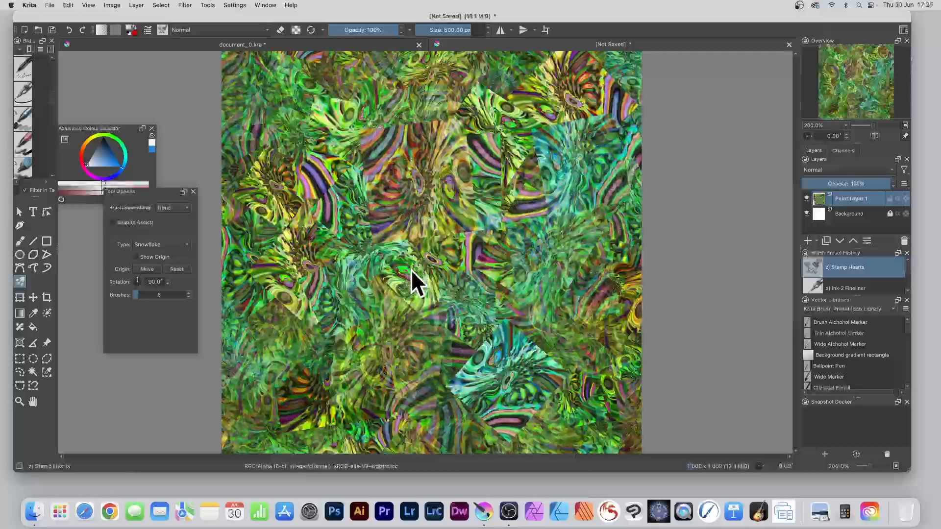
pyautogui.click(415, 237)
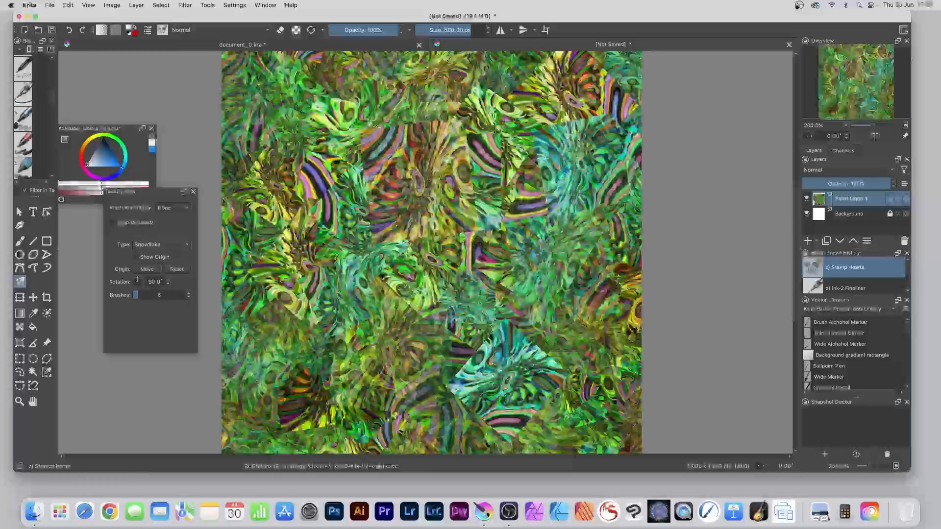